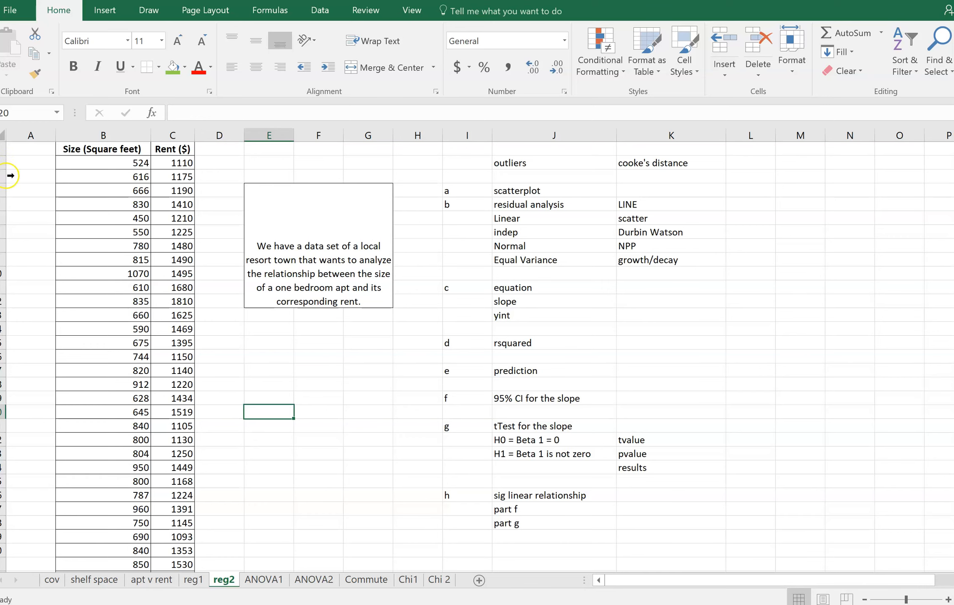
Insert a row above the headers, label the Size column x and the Rent column y(predict), and widen column C slightly.
right_click(9, 149)
left_click(23, 249)
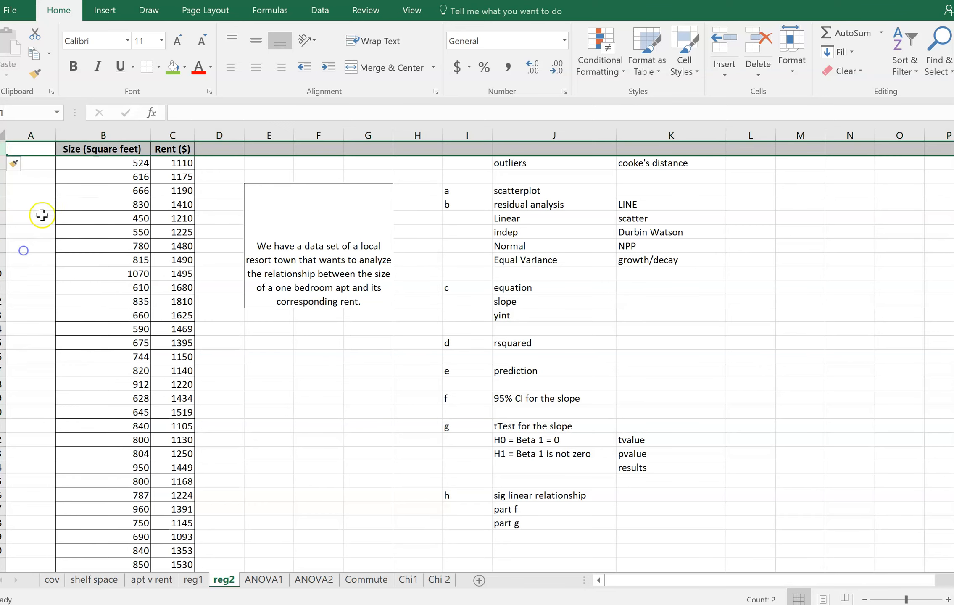
left_click(88, 149)
type("x")
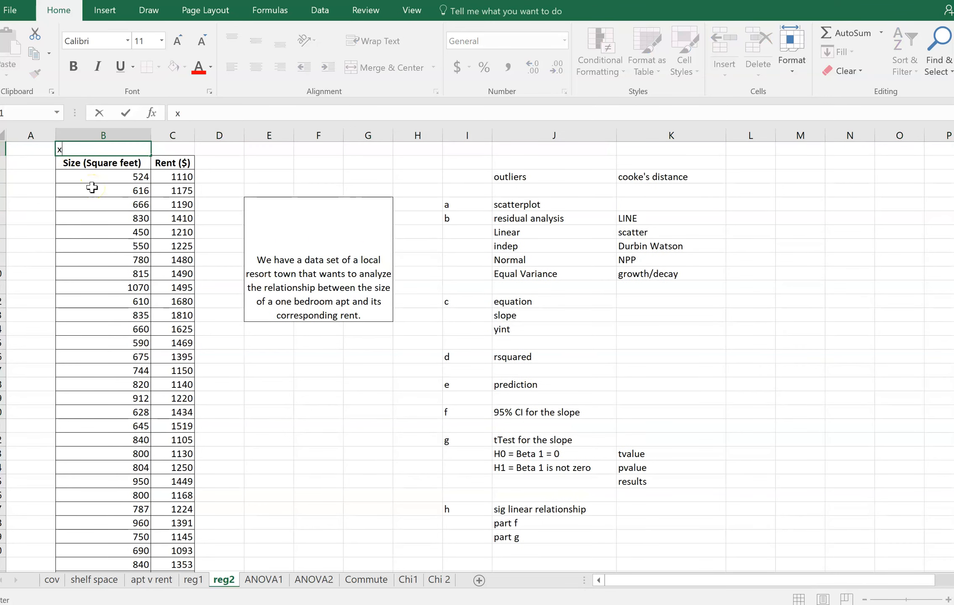
key("Tab")
type("y(")
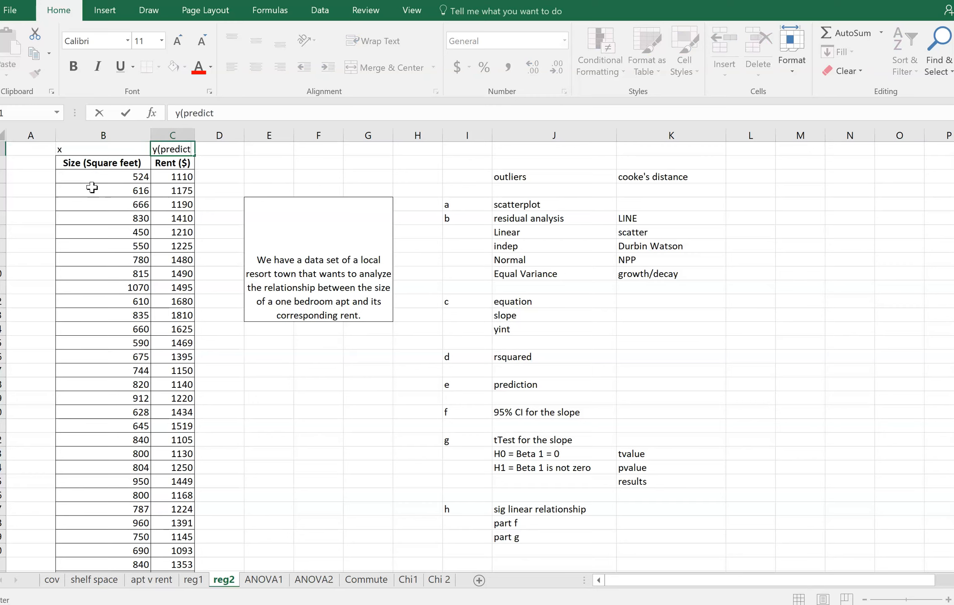
key("Return")
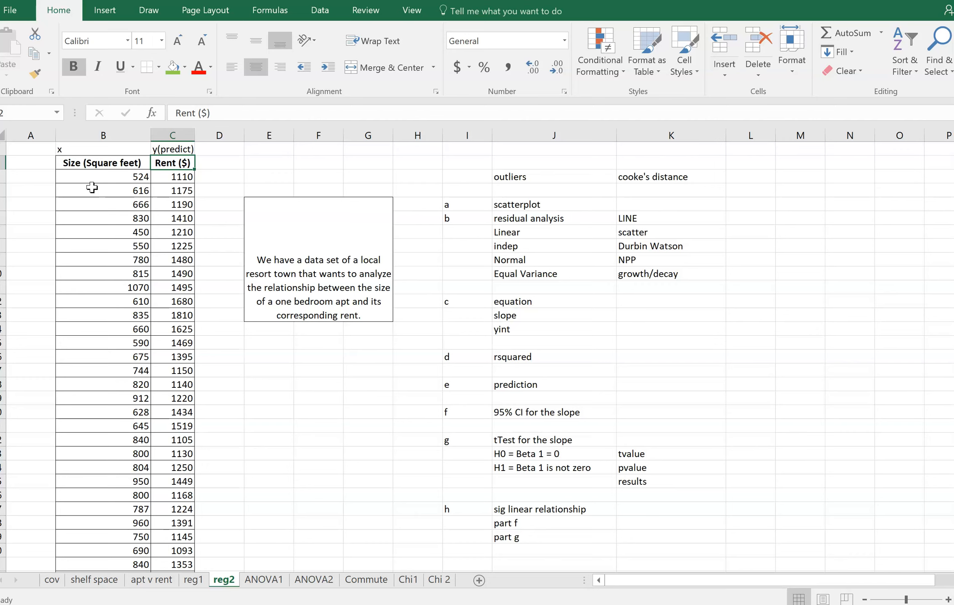
left_click_drag(195, 137, 199, 137)
left_click(223, 196)
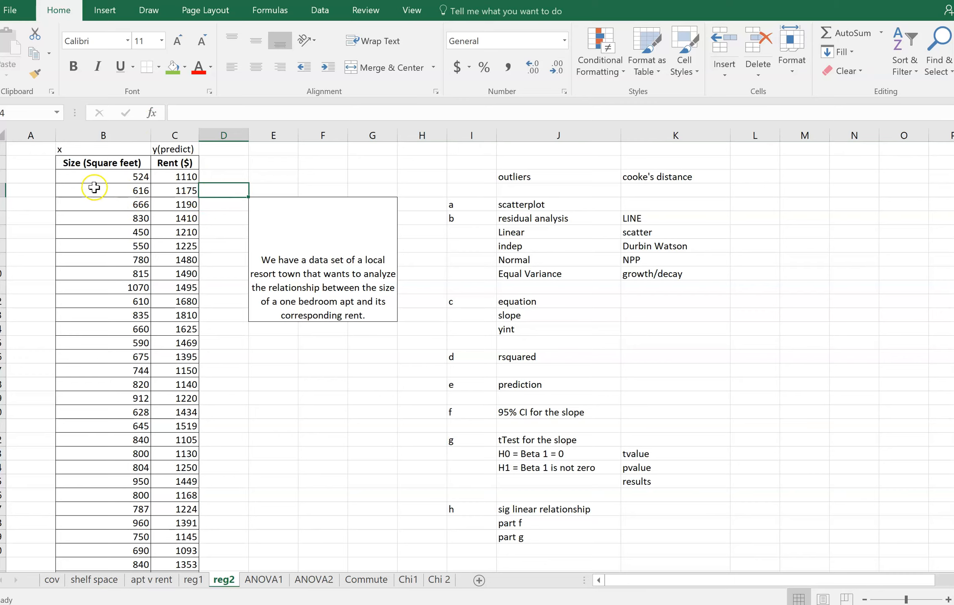
Insert the recommended scatter chart from all the apartment size and rent values, excluding the headers.
left_click_drag(123, 176, 185, 466)
left_click(104, 10)
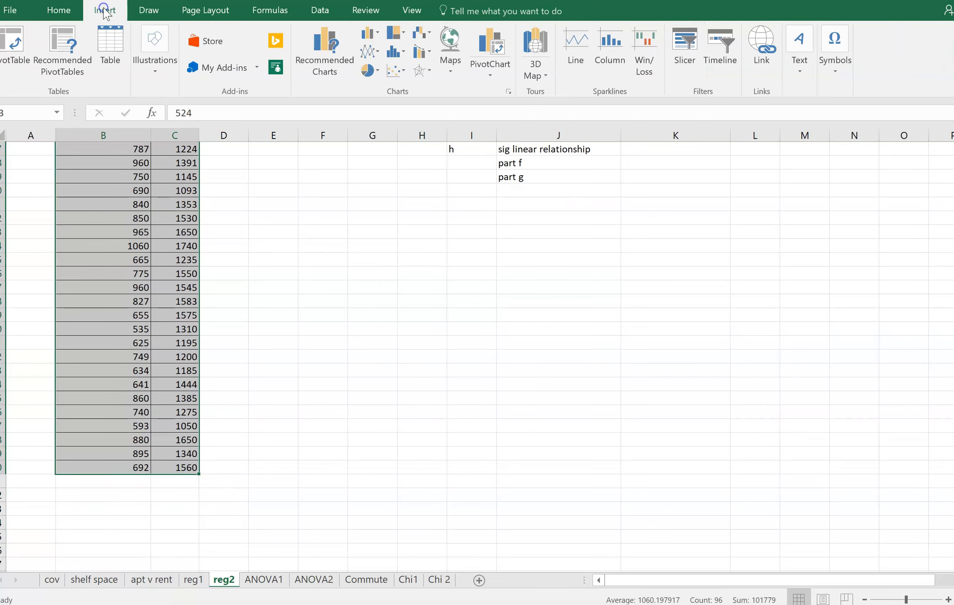
left_click(332, 73)
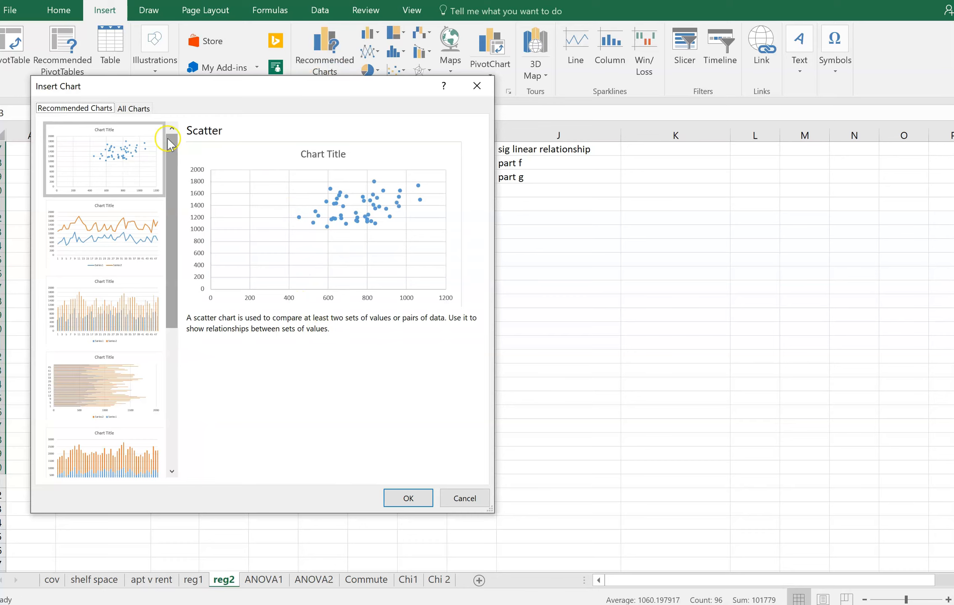
left_click(391, 498)
Move the scatter chart up beside the question outline, starting at column L near the first data rows.
left_click_drag(409, 276, 715, 137)
scroll(632, 357, "up", 9)
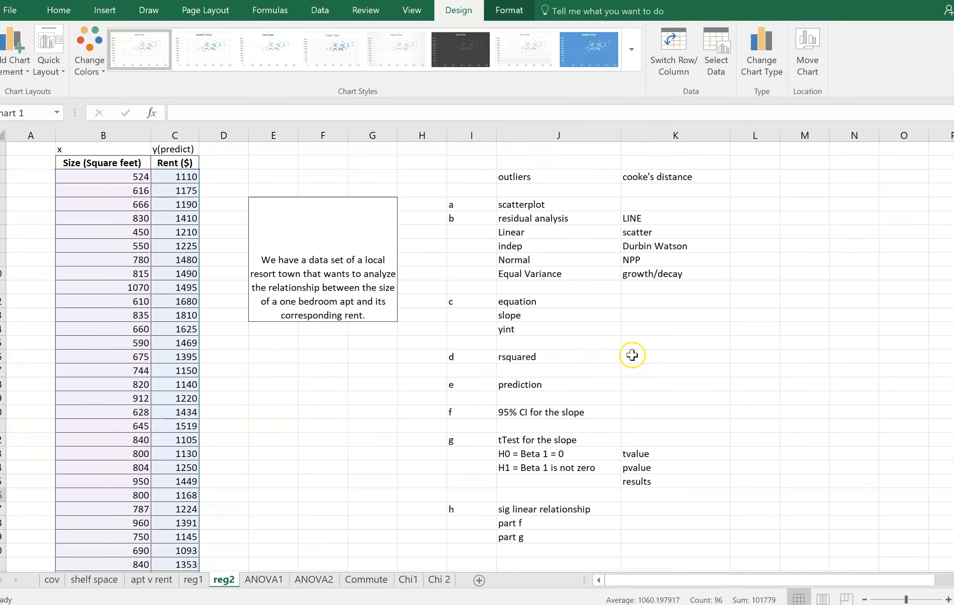
scroll(613, 374, "down", 3)
left_click_drag(406, 512, 802, 179)
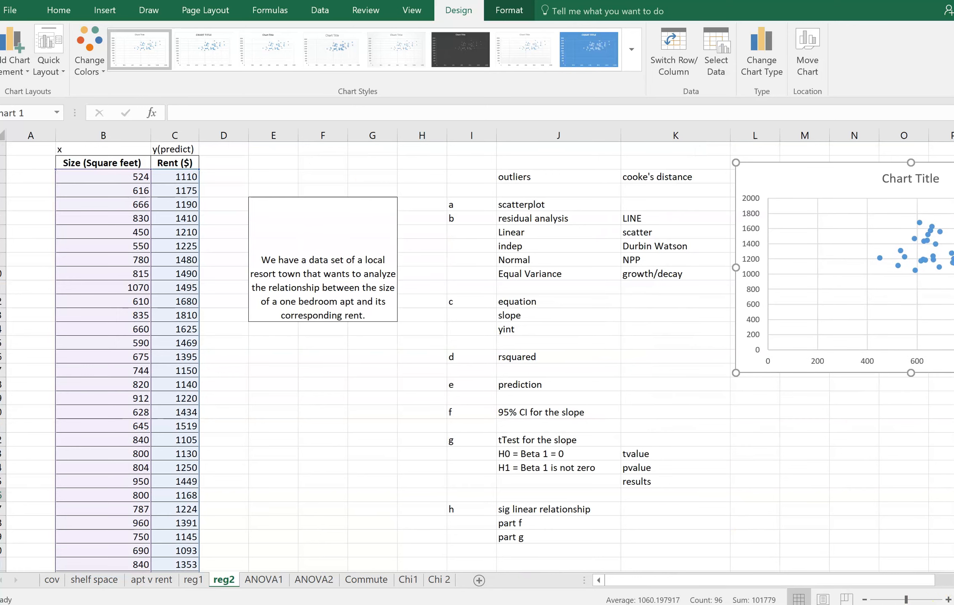
scroll(480, 359, "right", 5)
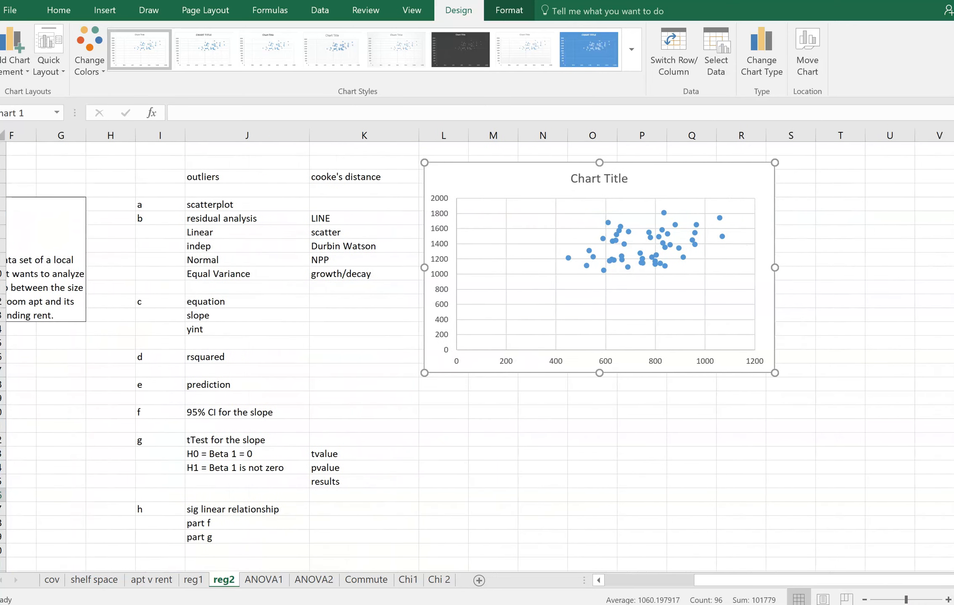
left_click_drag(499, 172, 498, 169)
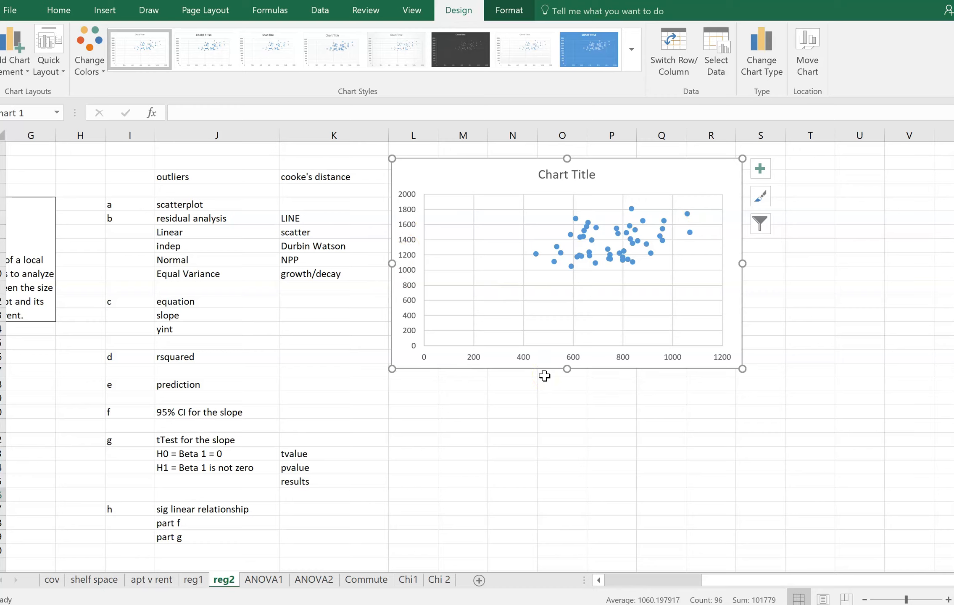
Add a linear trendline to the scatter chart and display its equation and R-squared value on the chart.
left_click(761, 168)
left_click(828, 295)
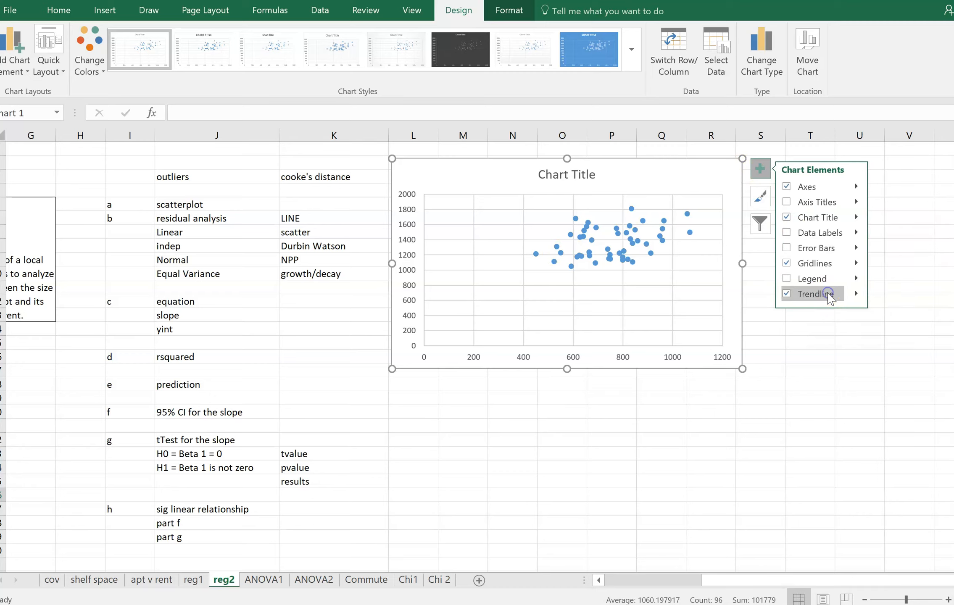
left_click(856, 293)
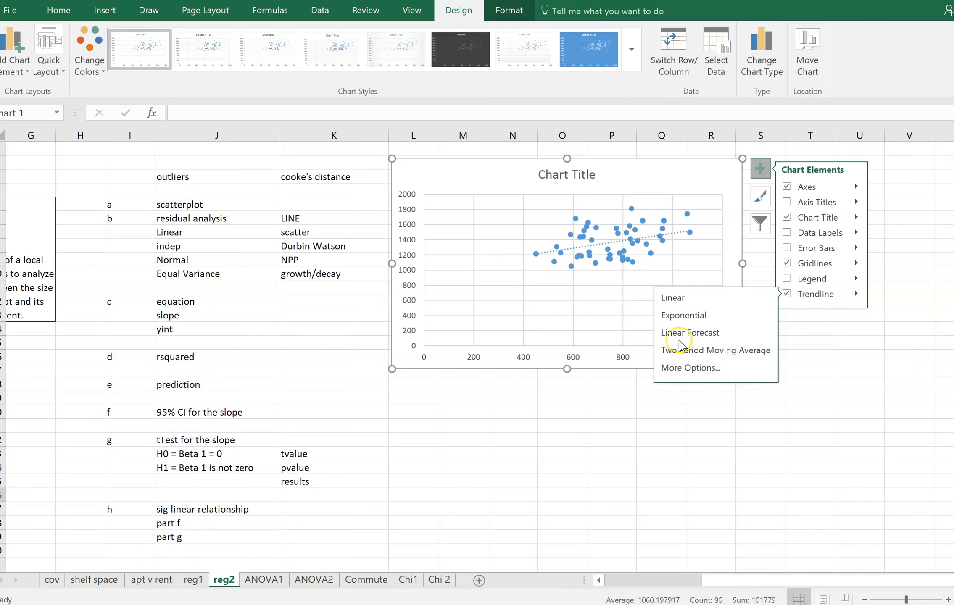
left_click(682, 374)
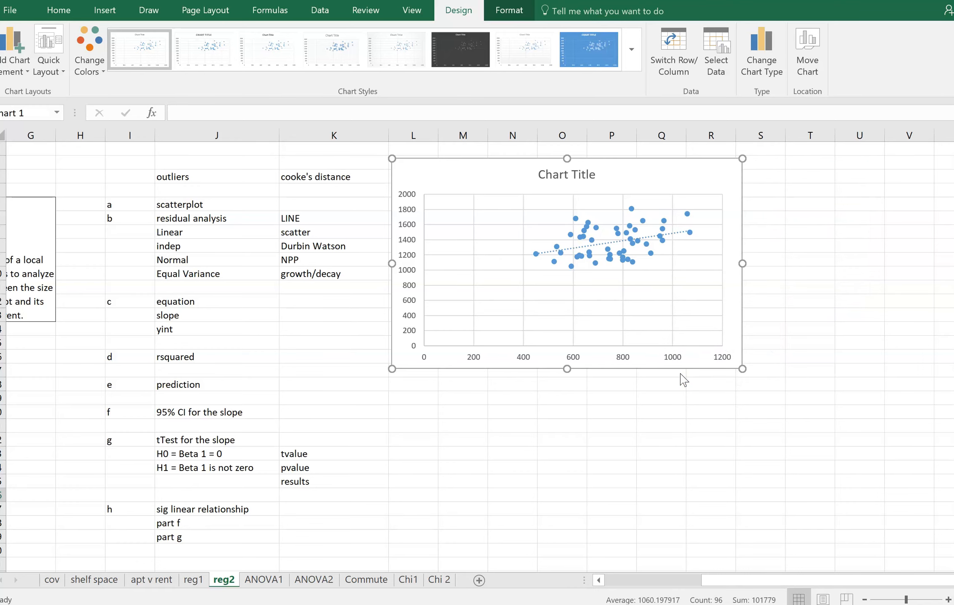
left_click(841, 253)
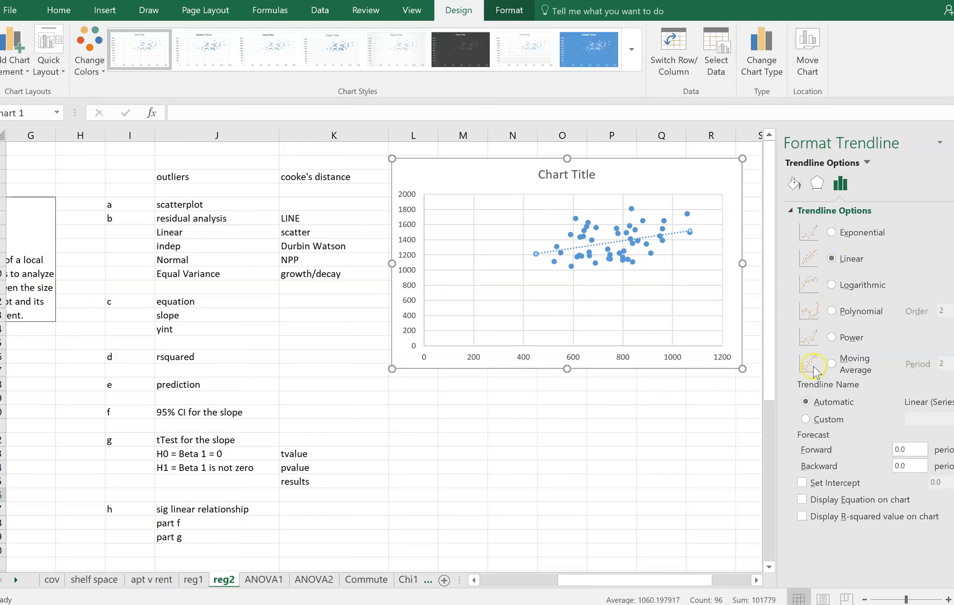
left_click(802, 499)
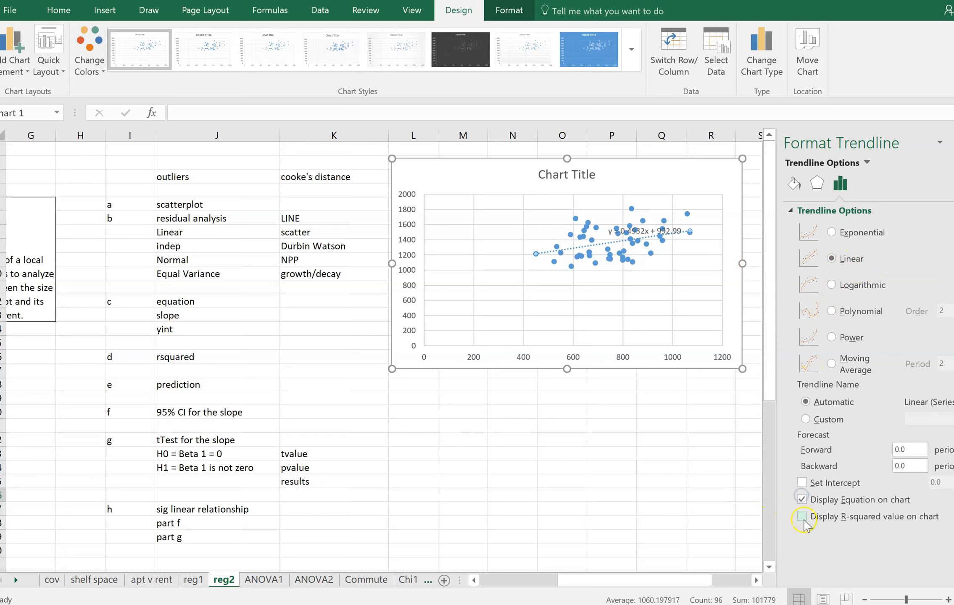
left_click(802, 517)
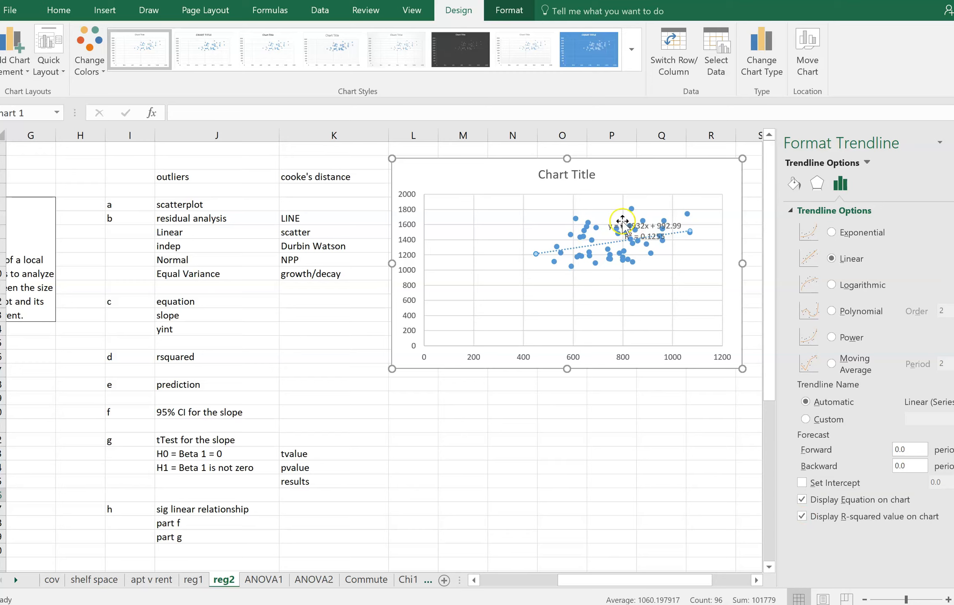
Place the trendline equation label above the plot beside the chart title, and shift the chart slightly right, away from column K.
left_click_drag(634, 230, 655, 177)
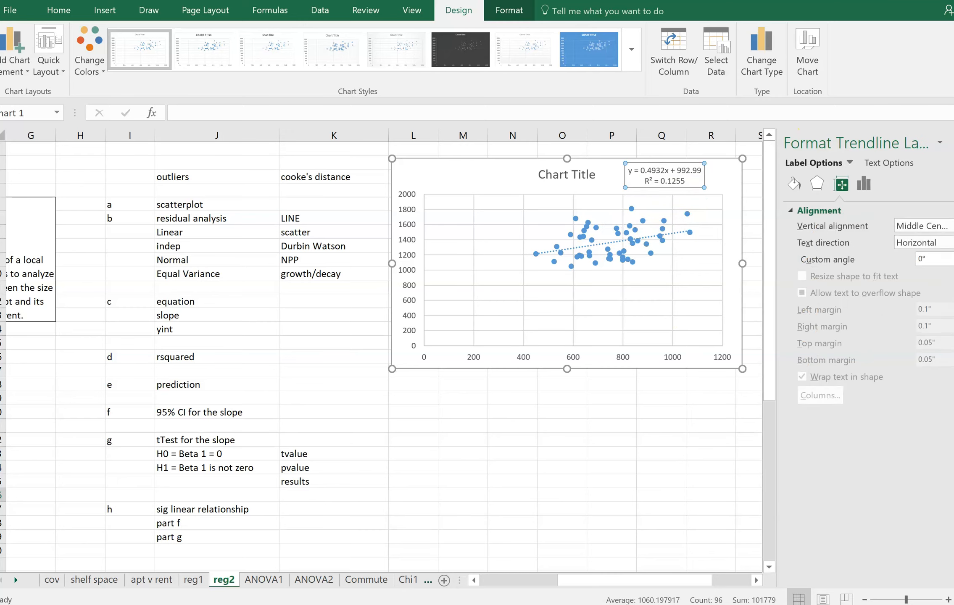
left_click(952, 143)
left_click(482, 185)
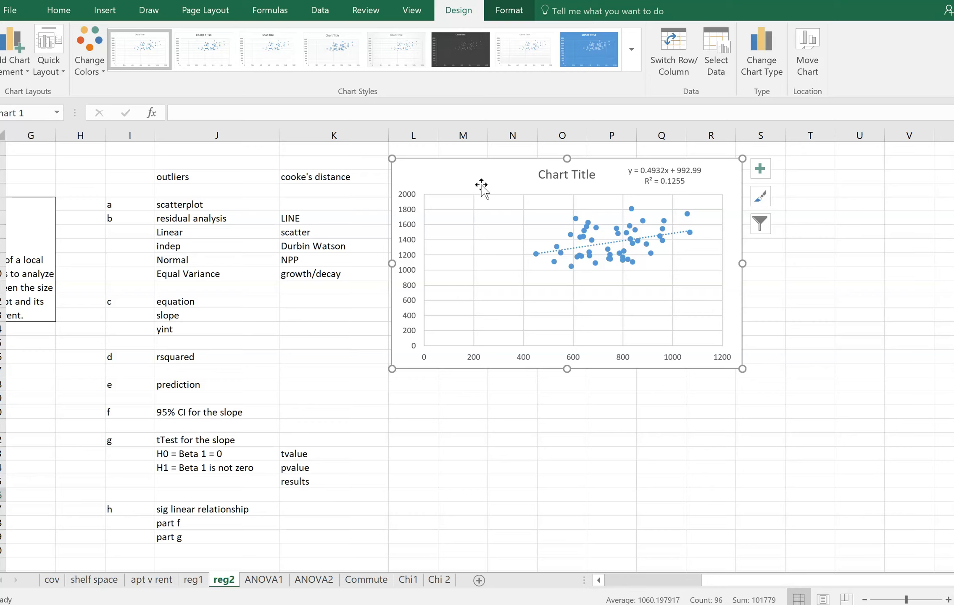
left_click_drag(483, 175, 517, 175)
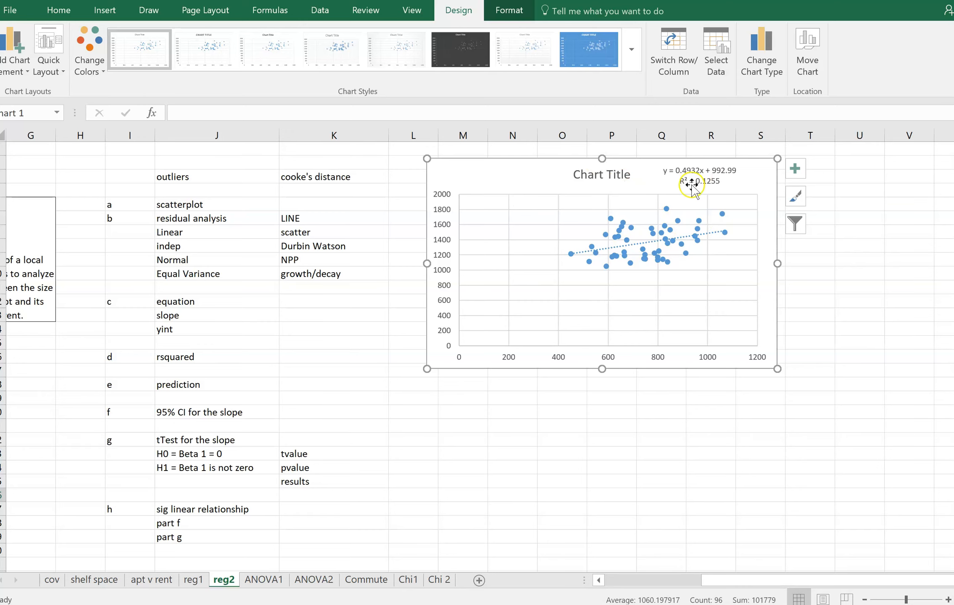
Enter 0.4932 for the slope and 0.1255 for the y-intercept in column K under part c.
left_click(305, 410)
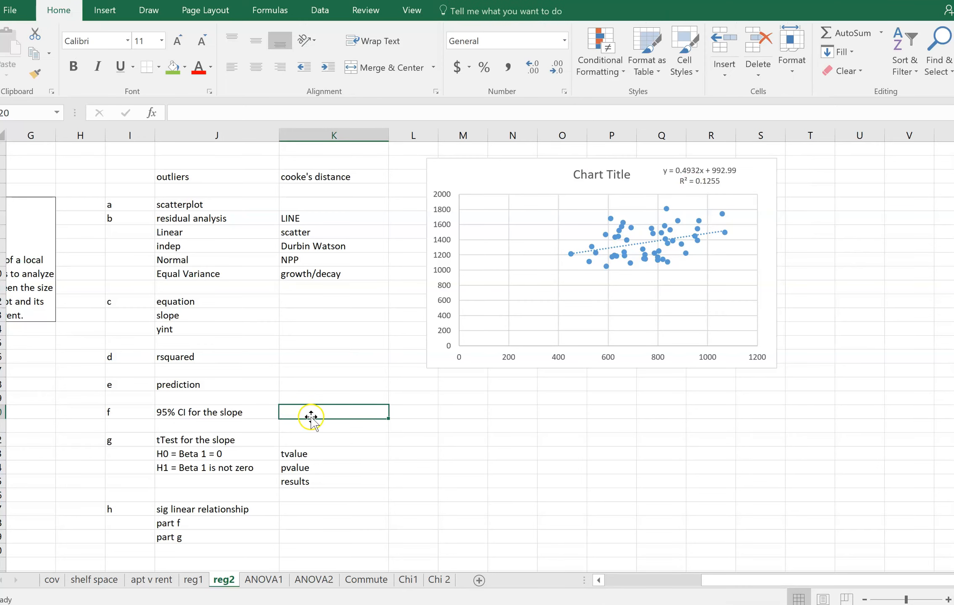
left_click(303, 314)
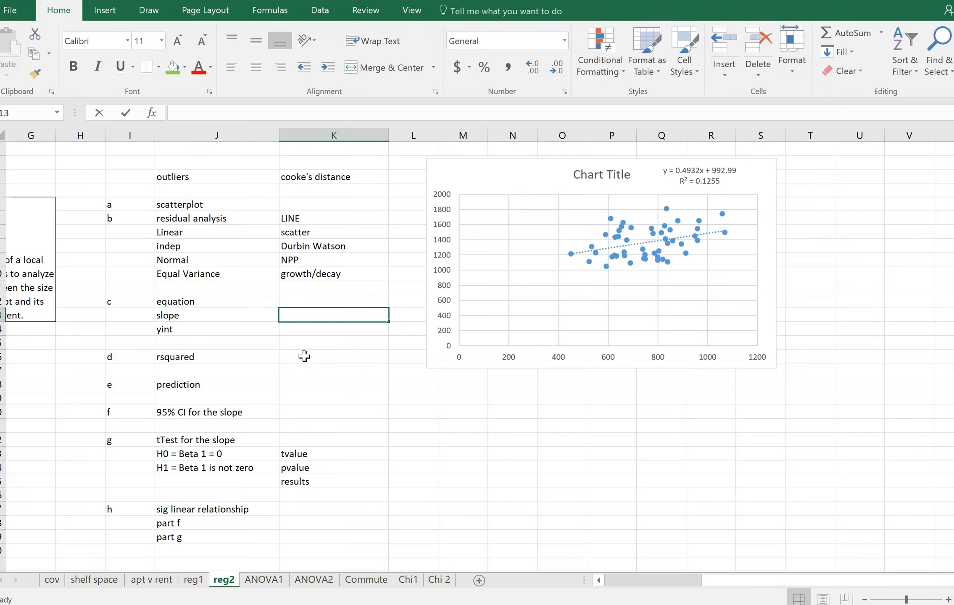
type("0j")
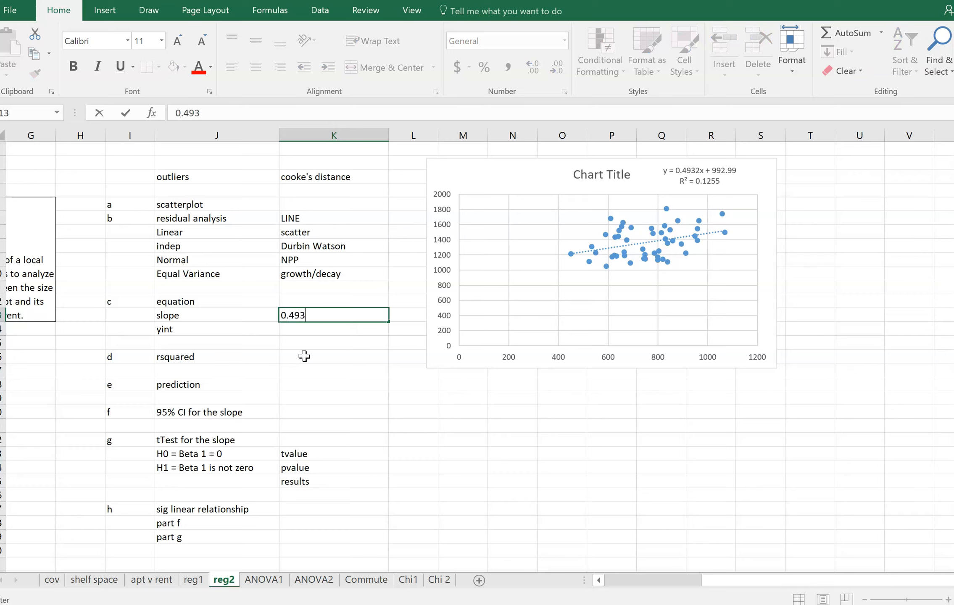
key("Return")
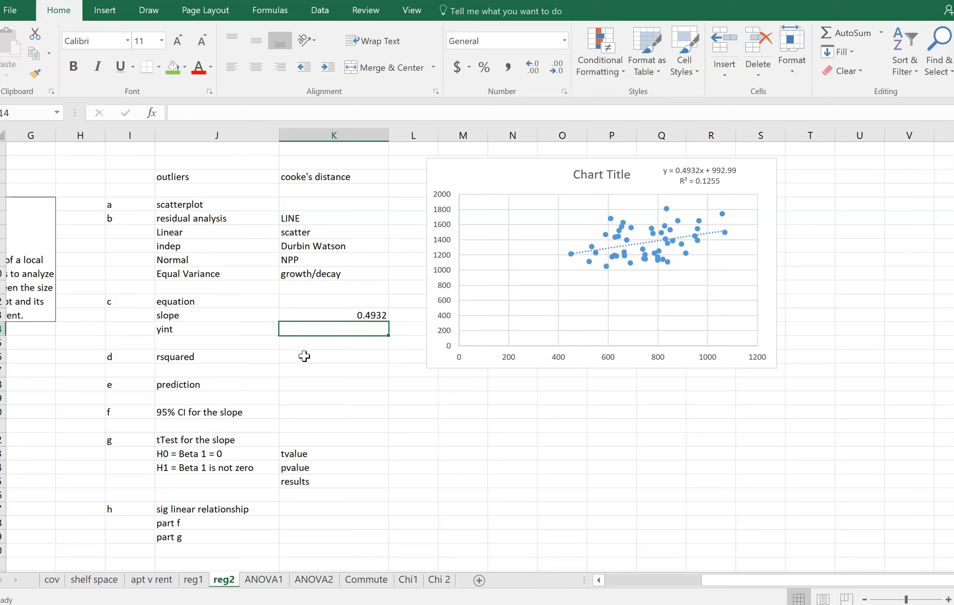
type("0.")
key("Return")
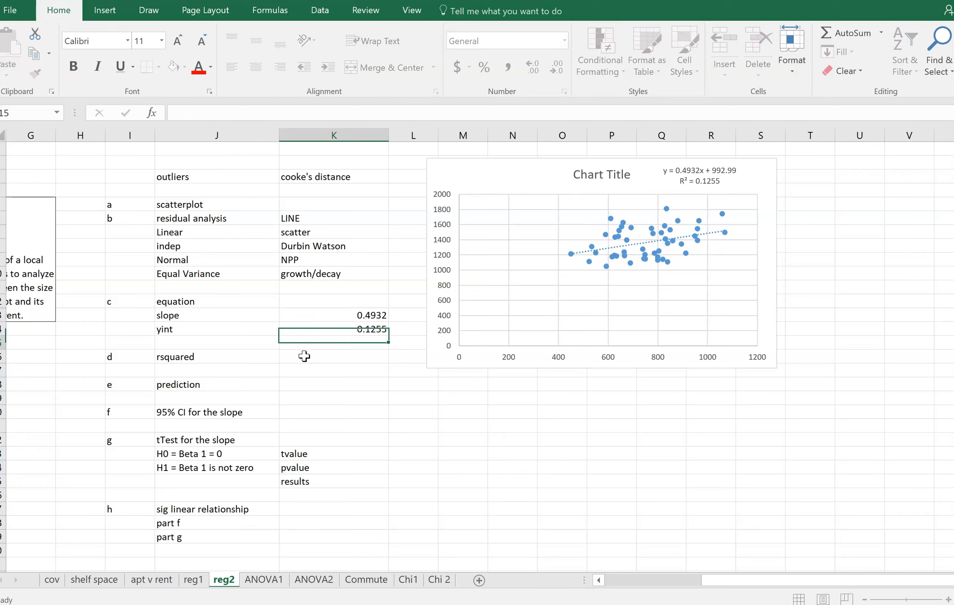
Enter 12.55% for rsquared in part d and move the scatter chart further right, to about column N.
left_click(305, 356)
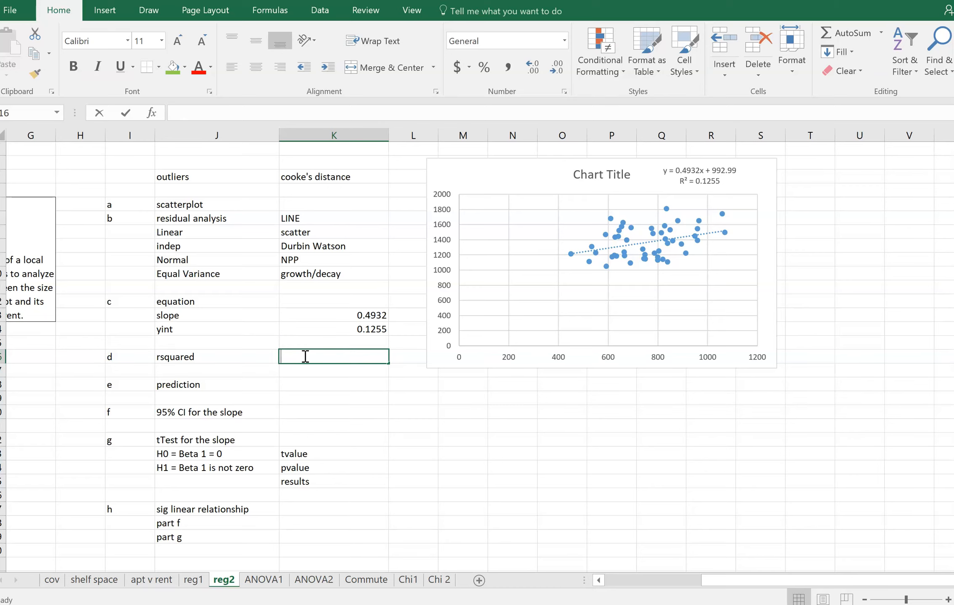
type("12.55%")
key("Return")
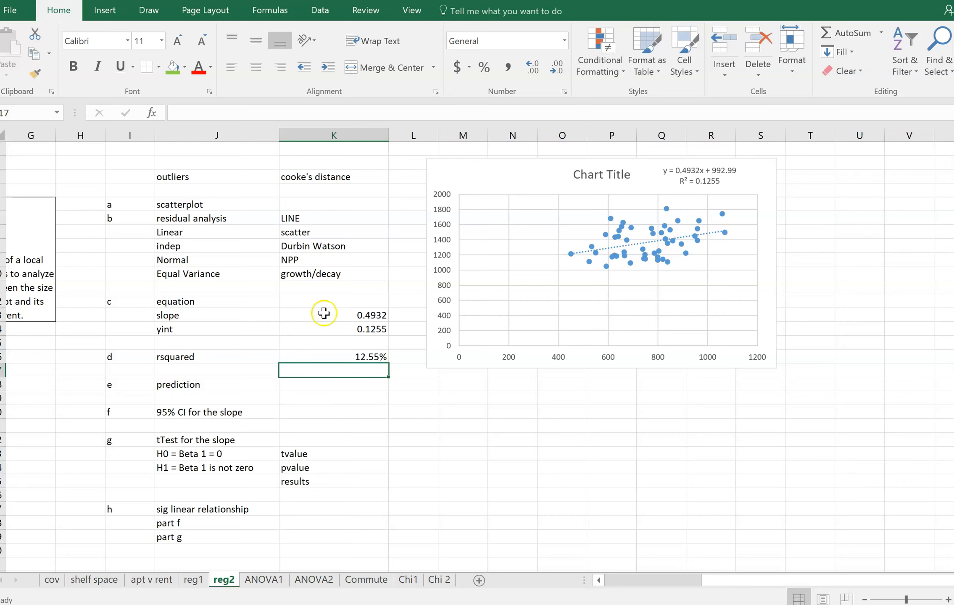
left_click_drag(503, 177, 566, 172)
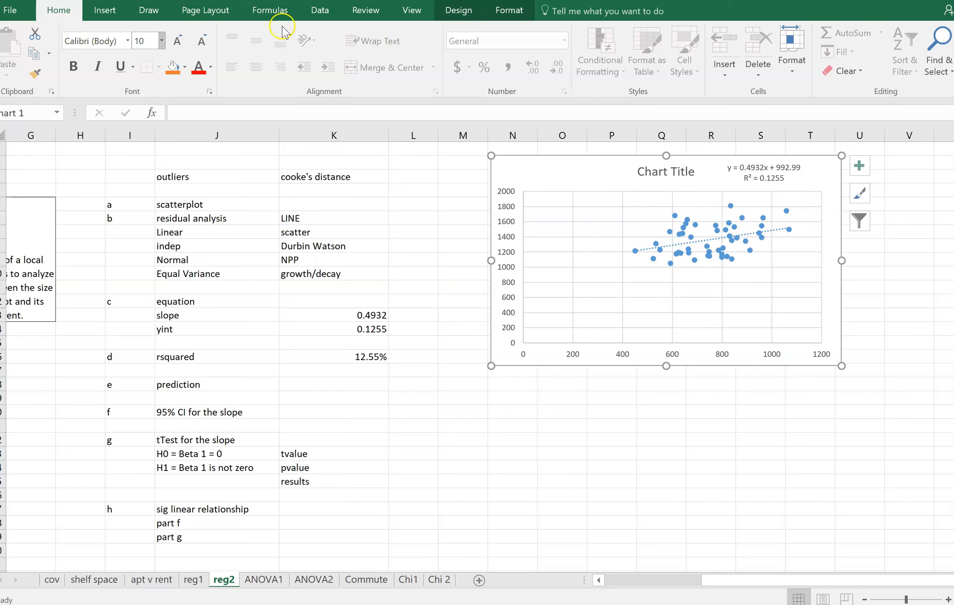
left_click(319, 10)
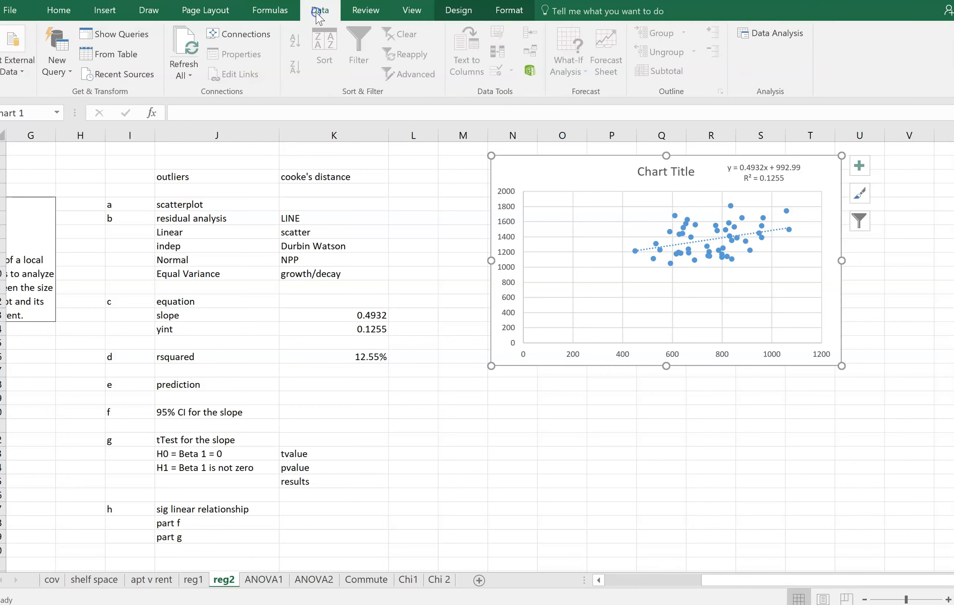
left_click(774, 33)
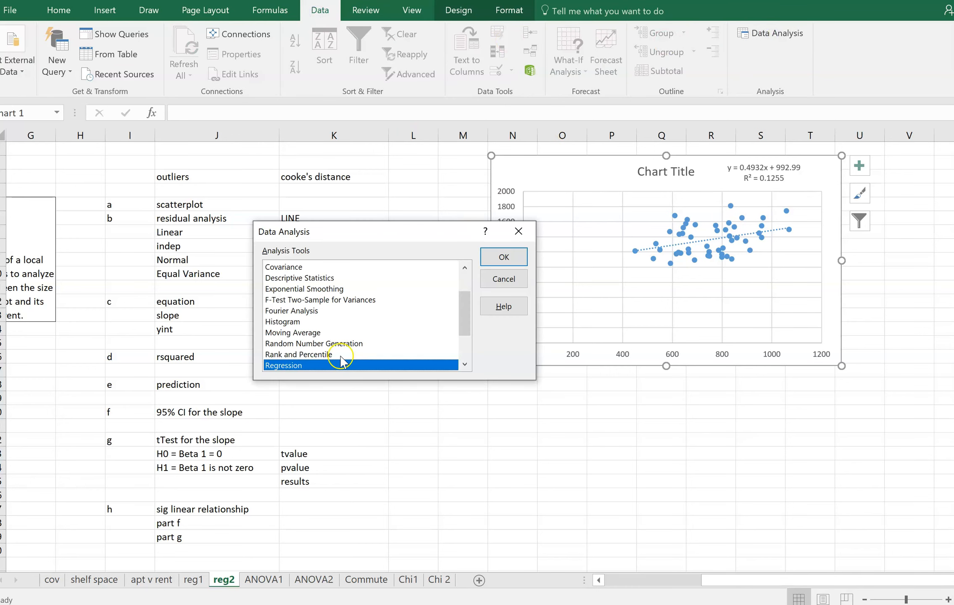
left_click(515, 263)
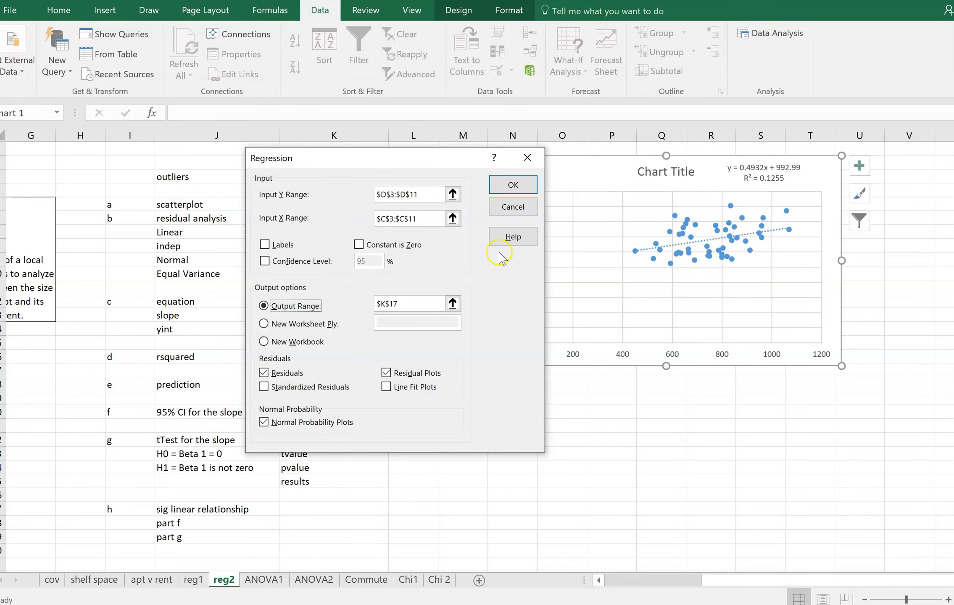
left_click_drag(396, 159, 623, 166)
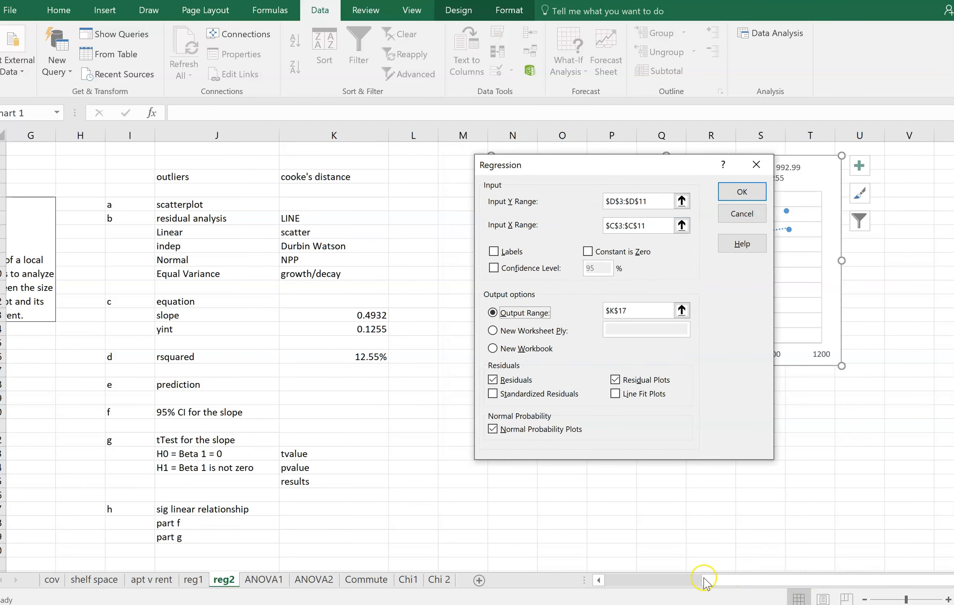
left_click(752, 169)
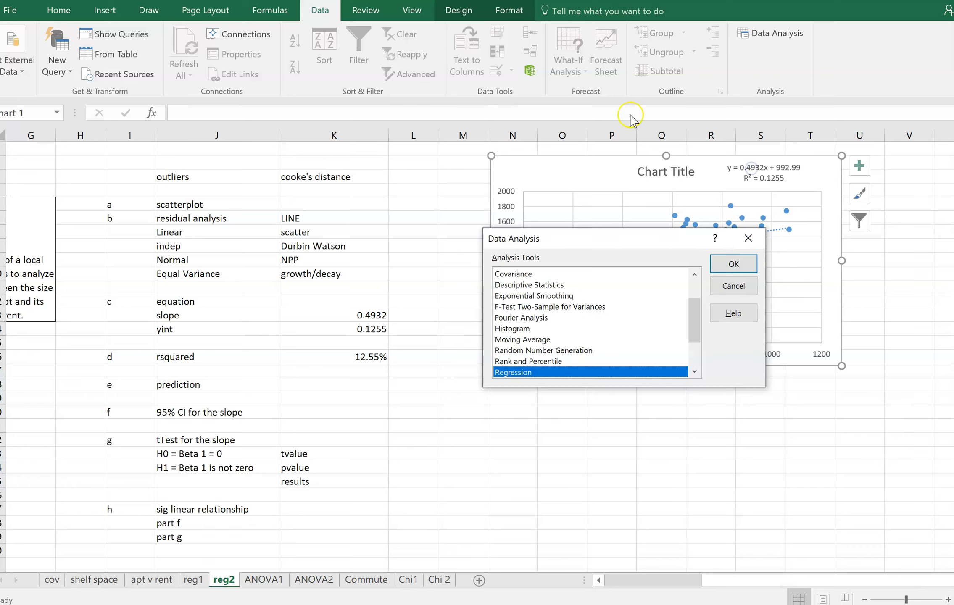
left_click(753, 239)
left_click_drag(715, 579, 567, 580)
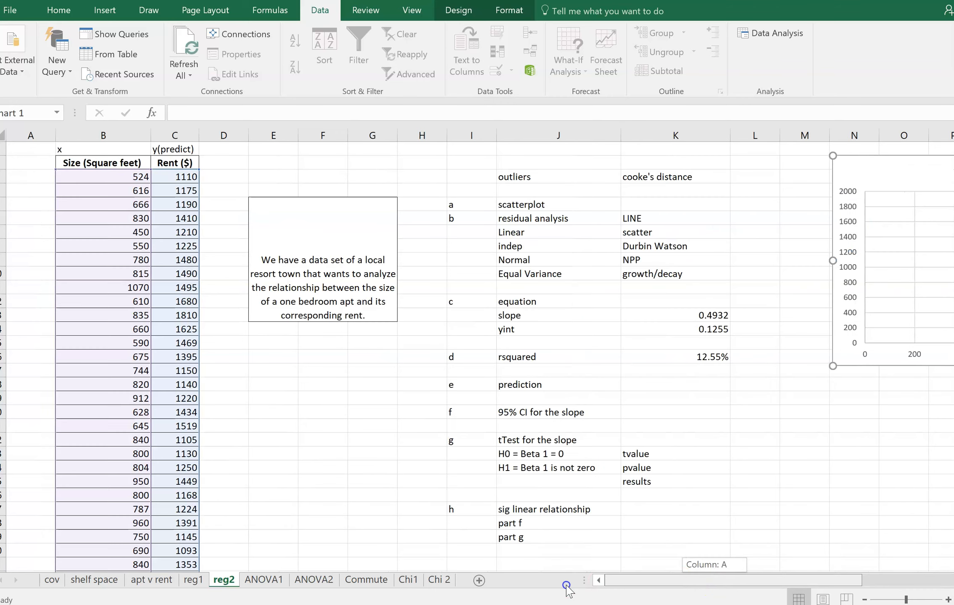
left_click(318, 358)
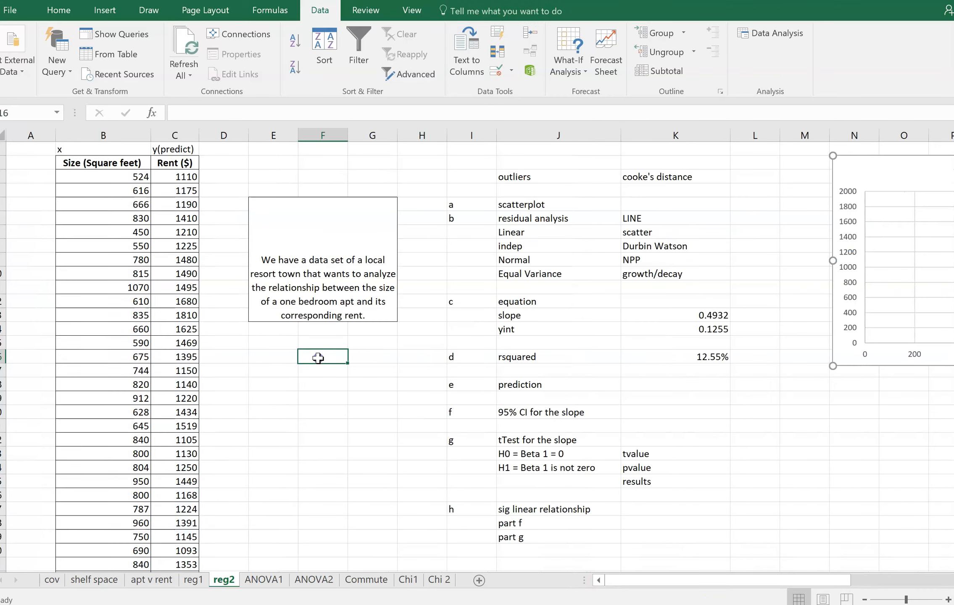
Start a Regression analysis with the rents C3:C50 as the Y range and the sizes B3:B50 as the X range.
left_click(770, 33)
left_click(720, 267)
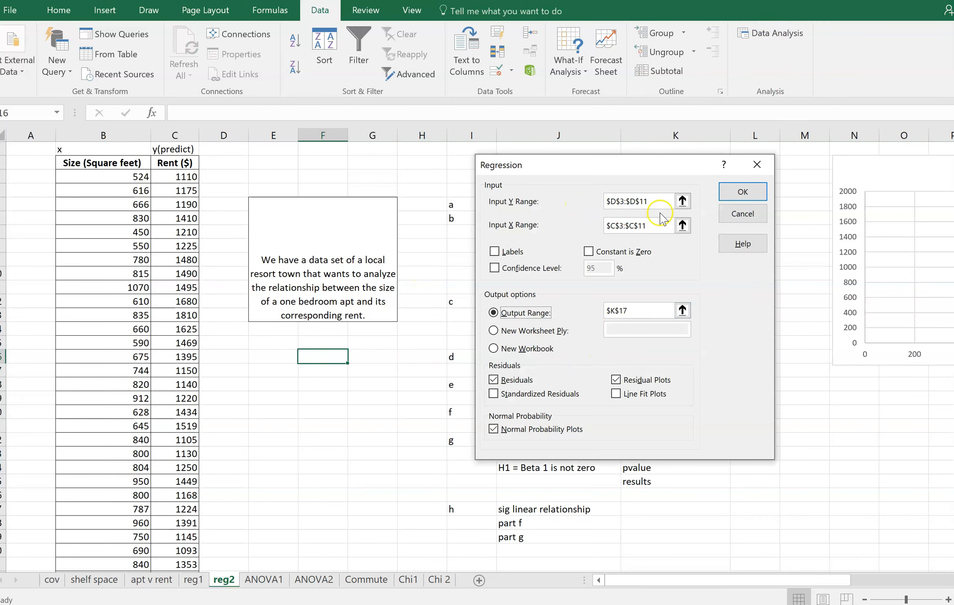
left_click(651, 201)
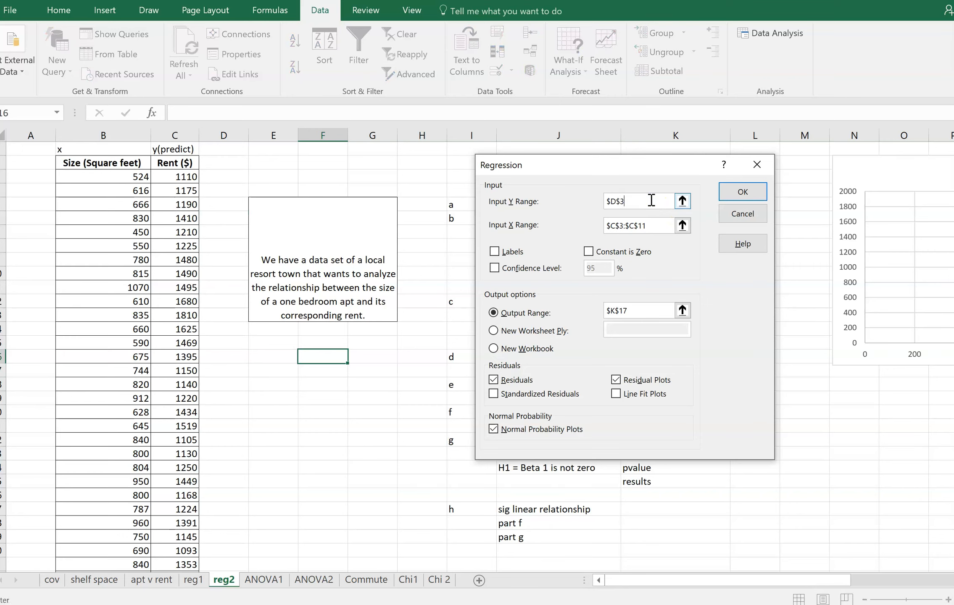
left_click_drag(185, 177, 188, 523)
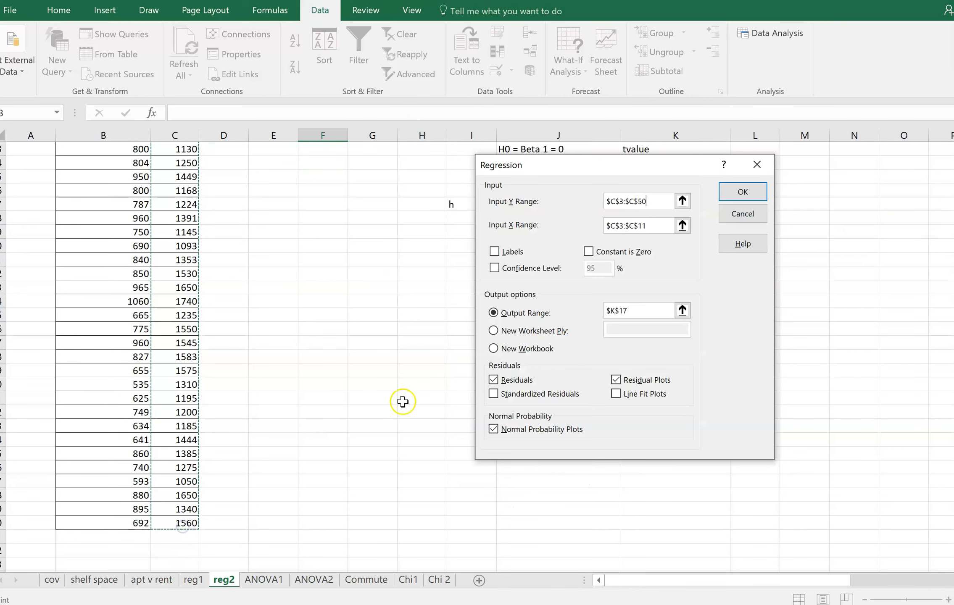
left_click(656, 225)
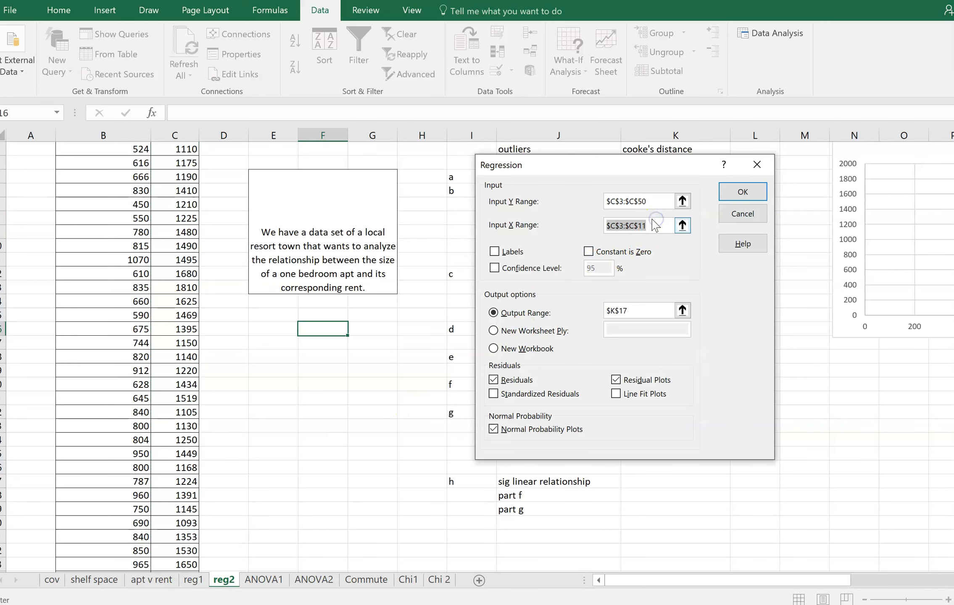
key("BackSpace")
scroll(154, 187, "up", 1)
left_click_drag(151, 184, 122, 551)
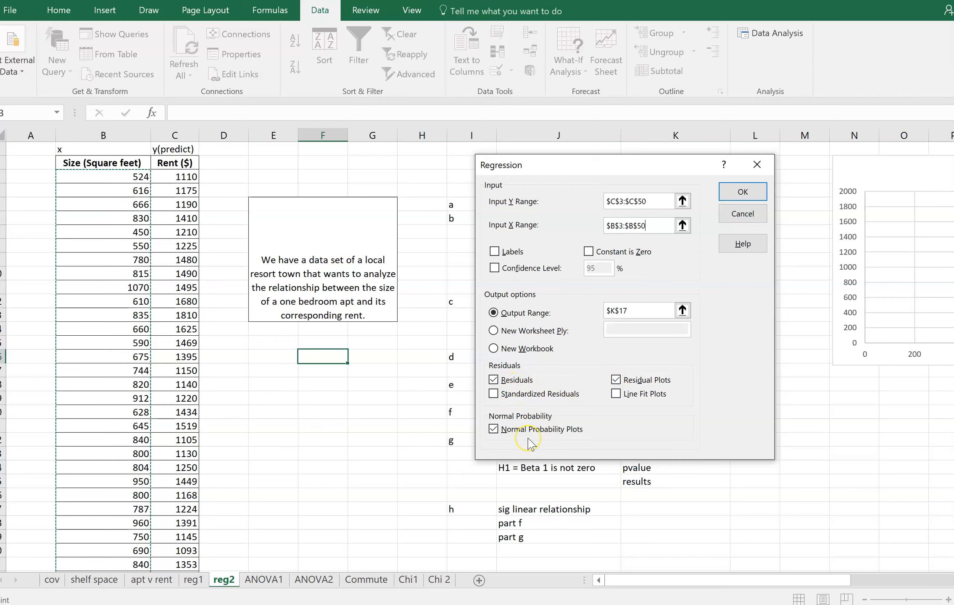
Set the regression output range to N20 and run it with residuals, residual plots and normal probability plots.
left_click(637, 308)
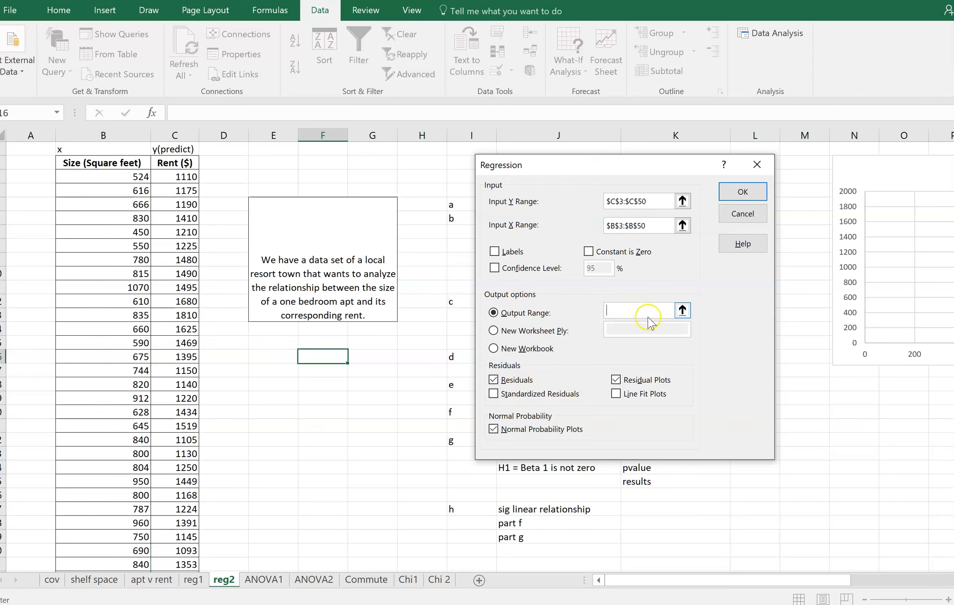
left_click(843, 416)
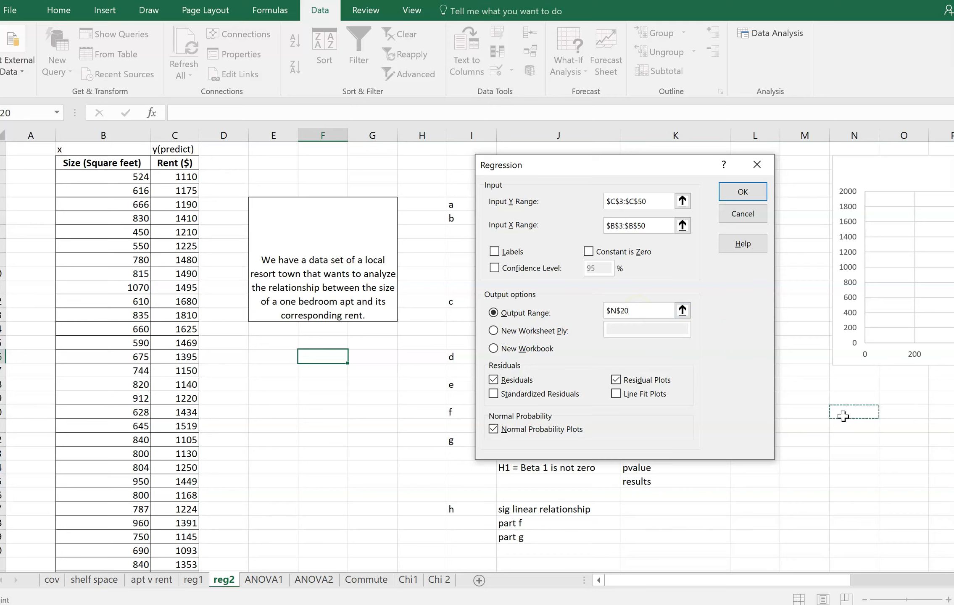
left_click(742, 191)
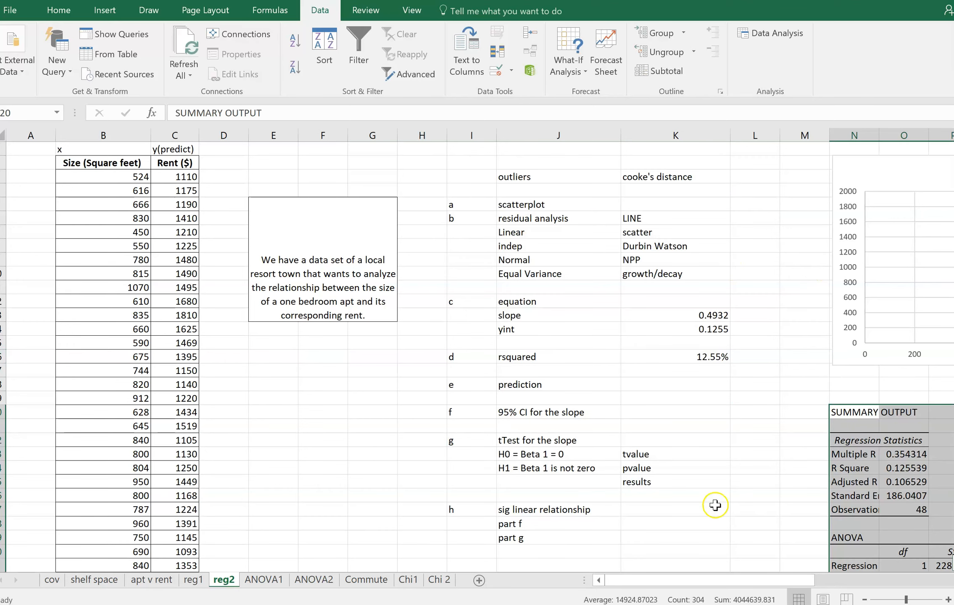
Arrange the normal probability plot around columns V to AA beside the scatter chart, with the residual plot below it made taller.
left_click_drag(715, 584, 841, 579)
scroll(831, 517, "down", 1)
left_click_drag(661, 420, 553, 184)
left_click_drag(603, 391, 561, 353)
left_click_drag(678, 479, 677, 519)
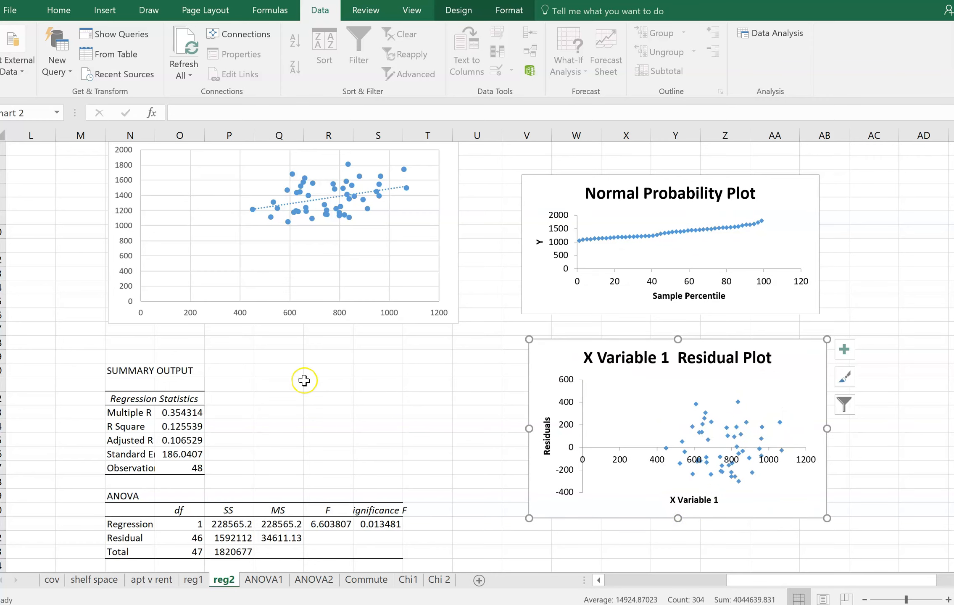
Examine the regression output, the X Variable 1 residual plot and the normal probability plot to check the LINE conditions.
scroll(305, 380, "down", 7)
scroll(305, 380, "down", 2)
scroll(304, 380, "up", 9)
scroll(305, 380, "up", 1)
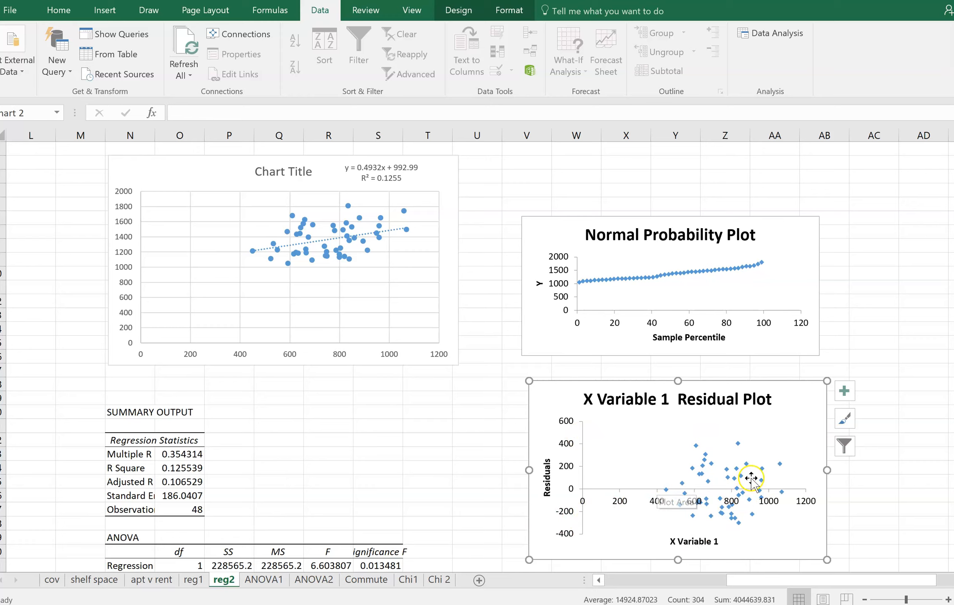
mouse_move(710, 488)
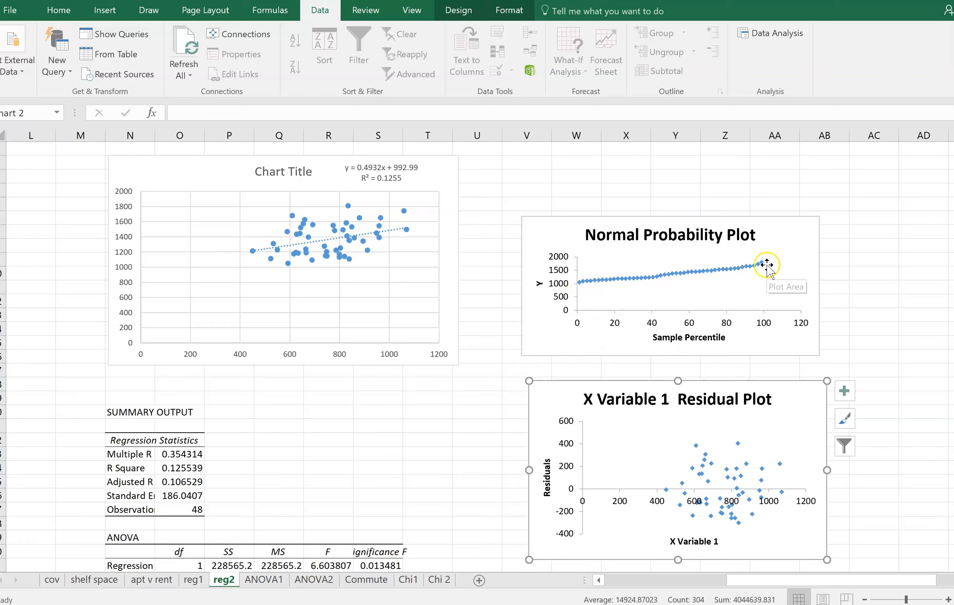
mouse_move(642, 282)
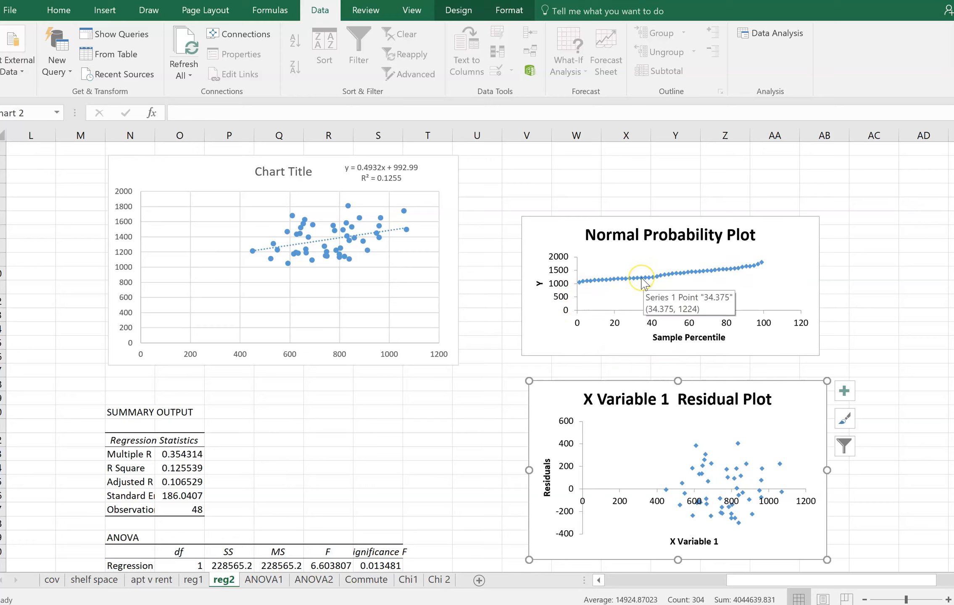
Widen column L beside the residual analysis entries.
left_click_drag(736, 580, 642, 583)
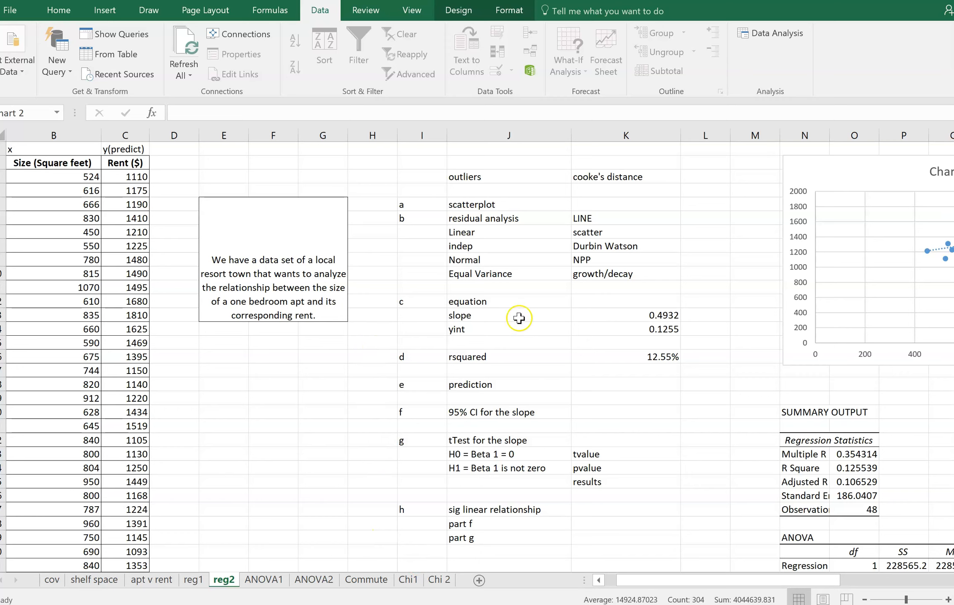
left_click(710, 219)
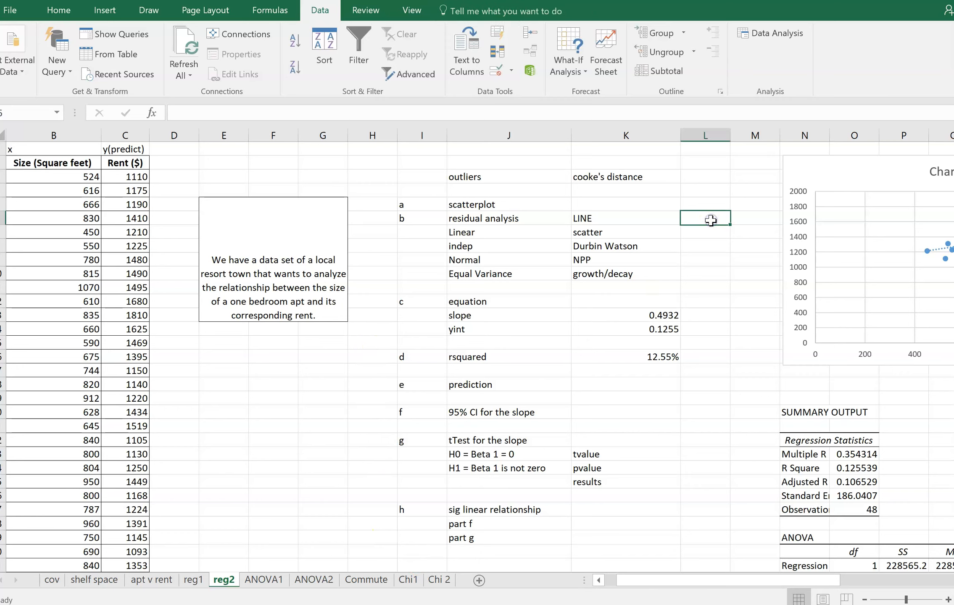
left_click_drag(730, 135, 789, 140)
left_click(700, 225)
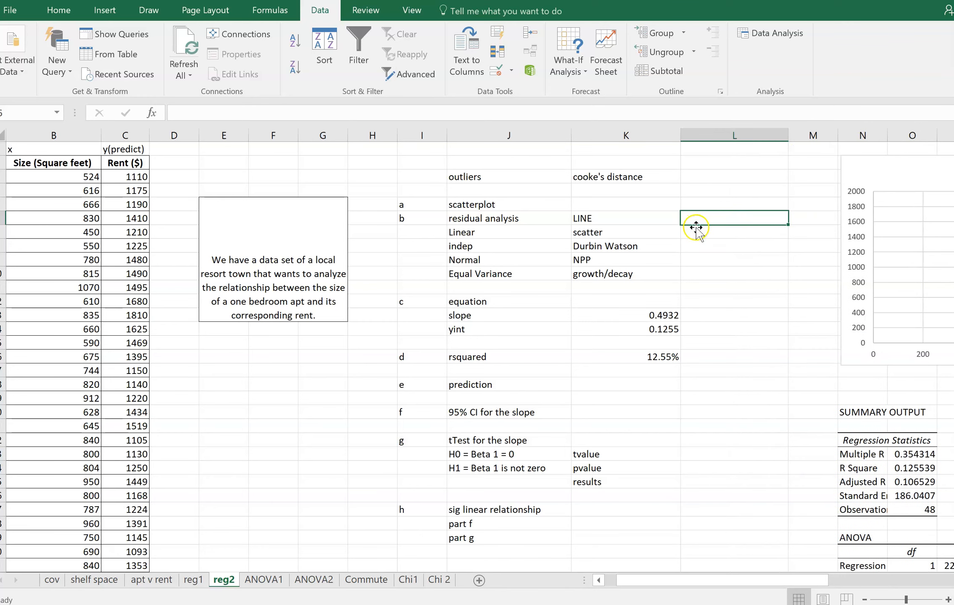
double_click(700, 225)
type("yes, since m")
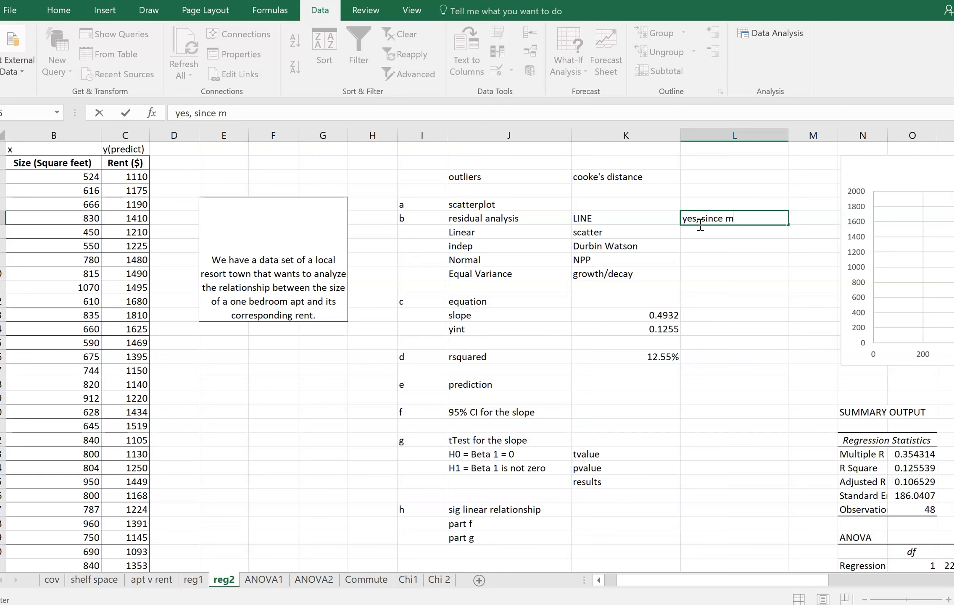
type("y res plot has no pattern")
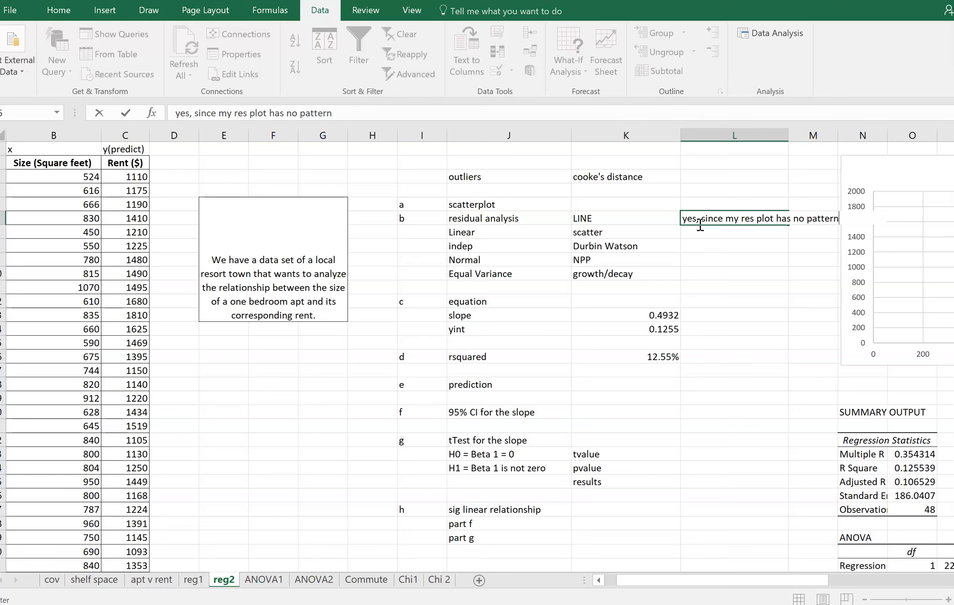
key("Return")
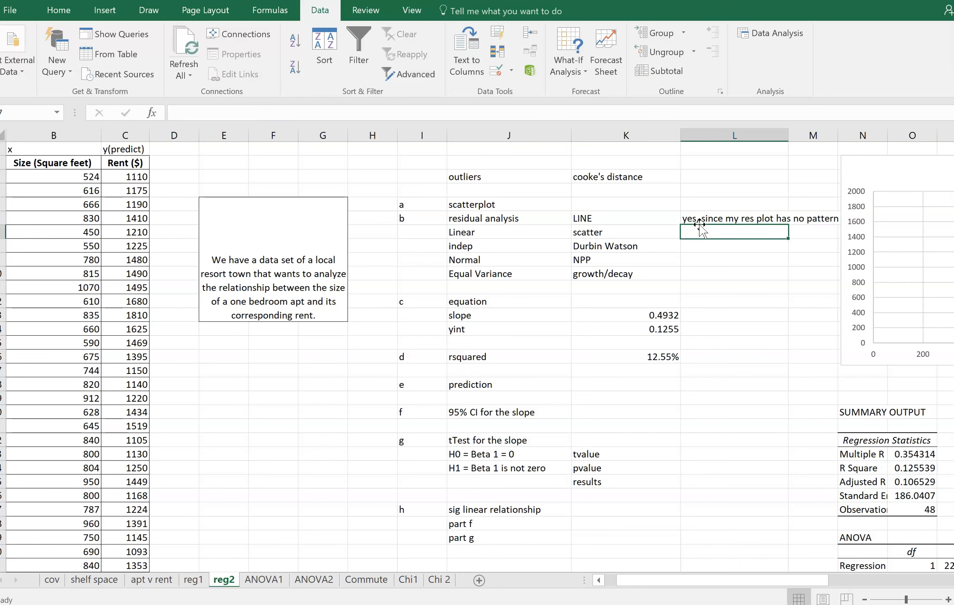
key("Up")
key("Delete")
Enter "yes, since my res plot has not pattern" in column L on the Linear row.
key("Down")
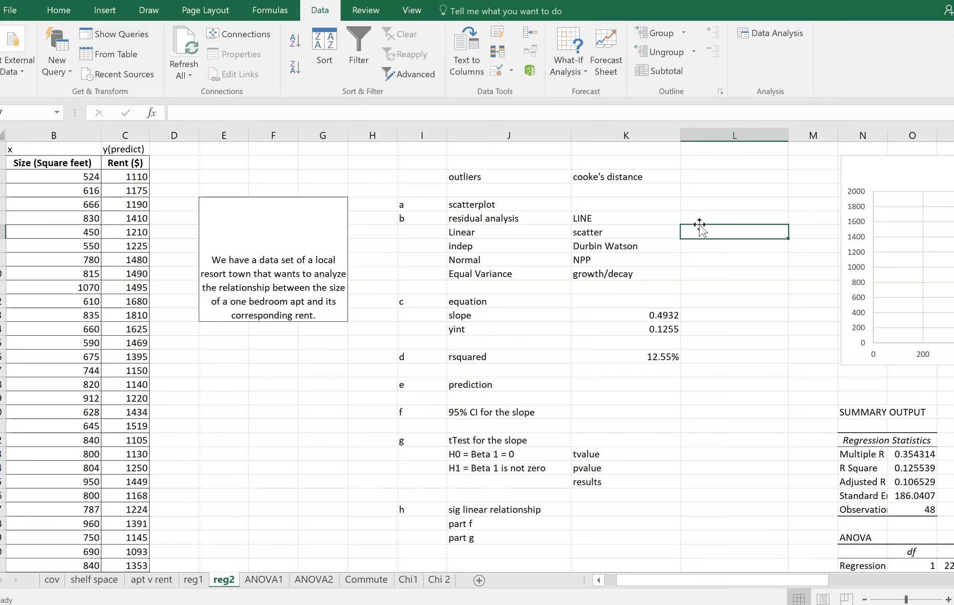
type("yes, since m")
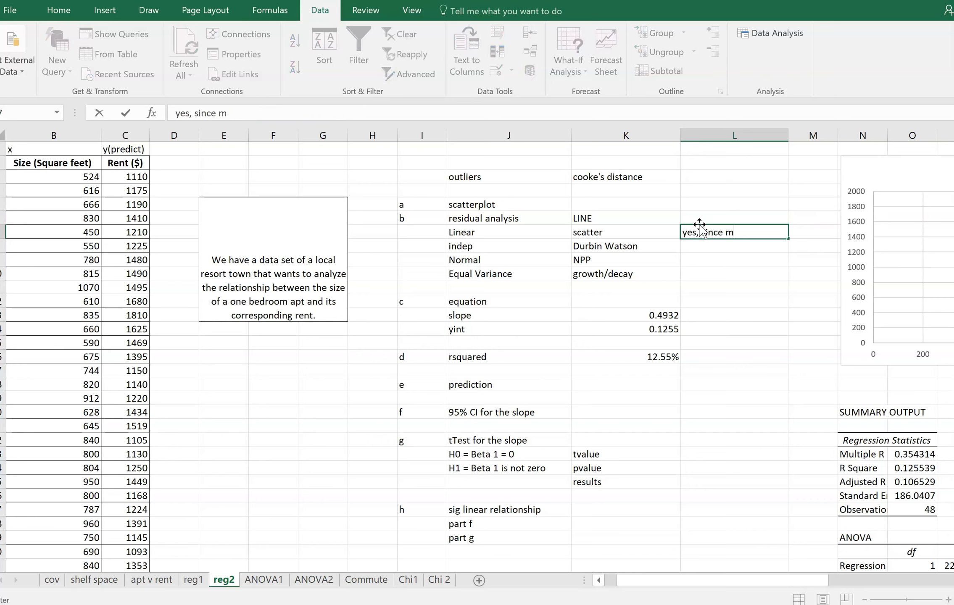
type("y res plot has not pla")
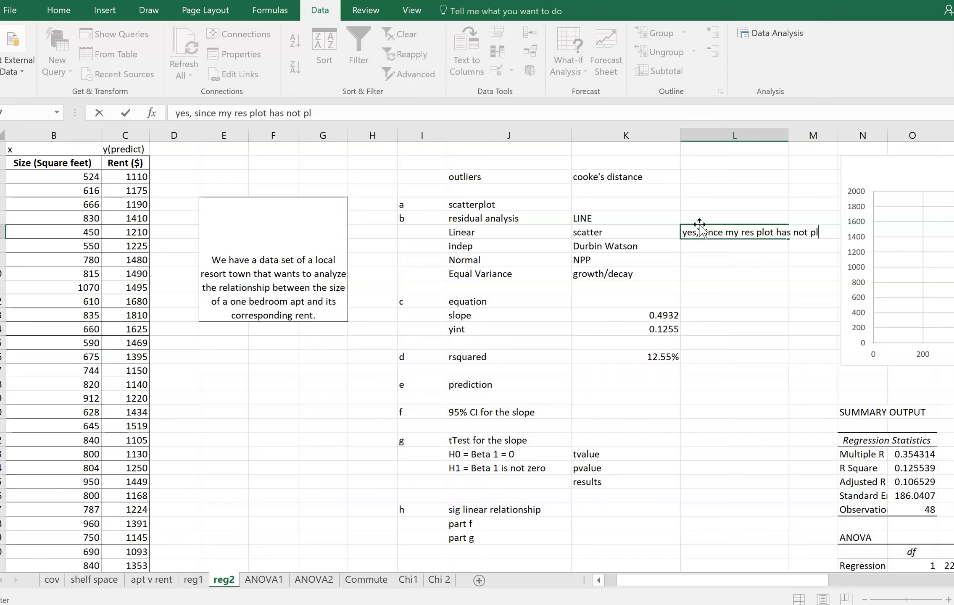
key("BackSpace")
key("BackSpace")
type("attern")
key("Return")
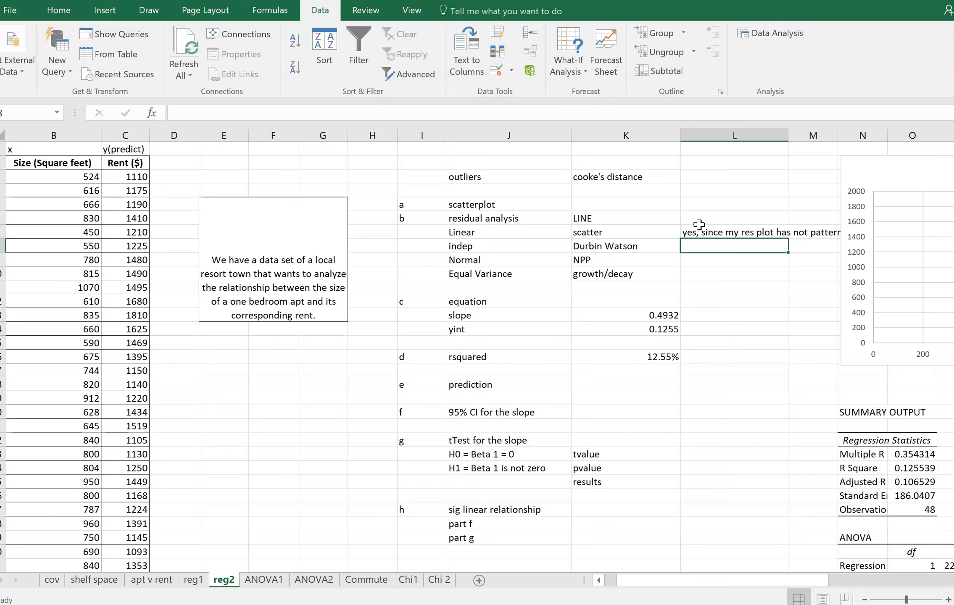
Enter "the data has no issue (DW)" in column L on the indep row.
type("the")
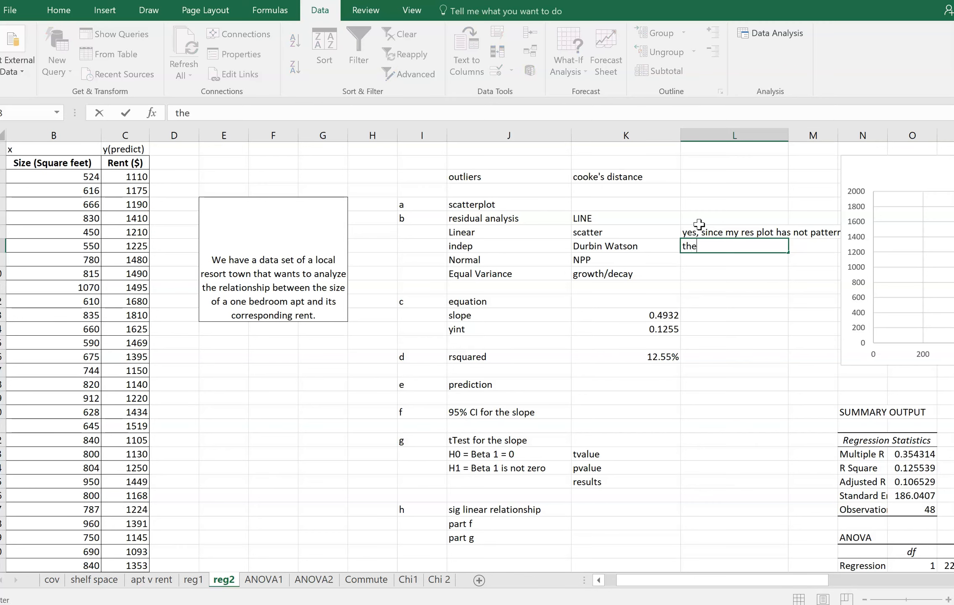
type(" data has no issue ")
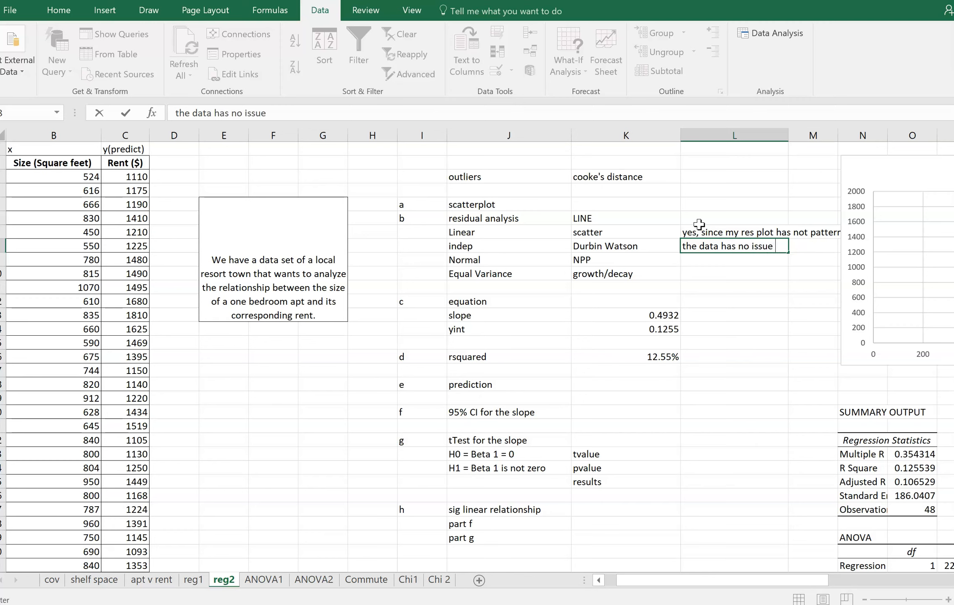
type("(DW)")
key("Return")
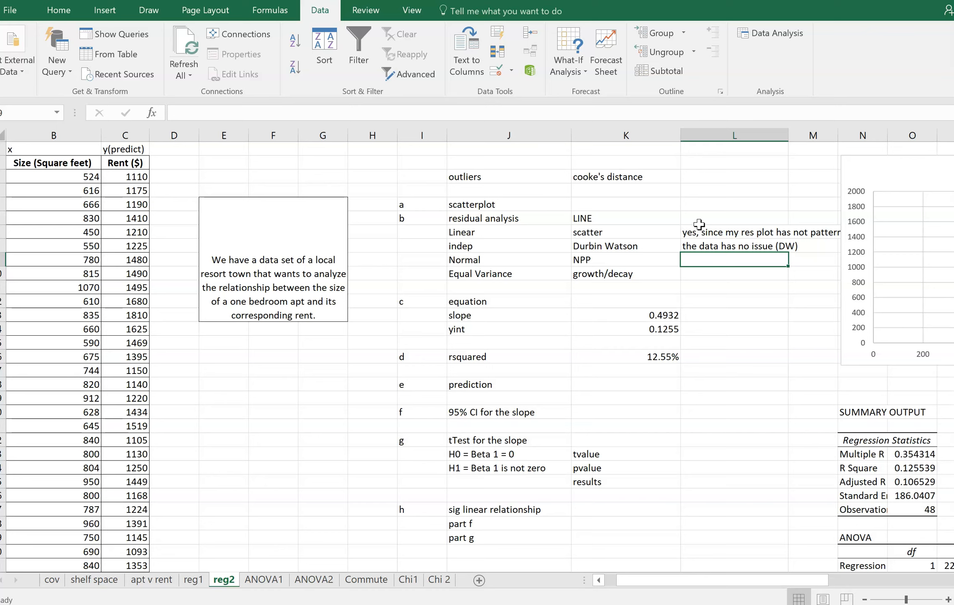
Fit the width of column L to its longest entry.
left_click(605, 179)
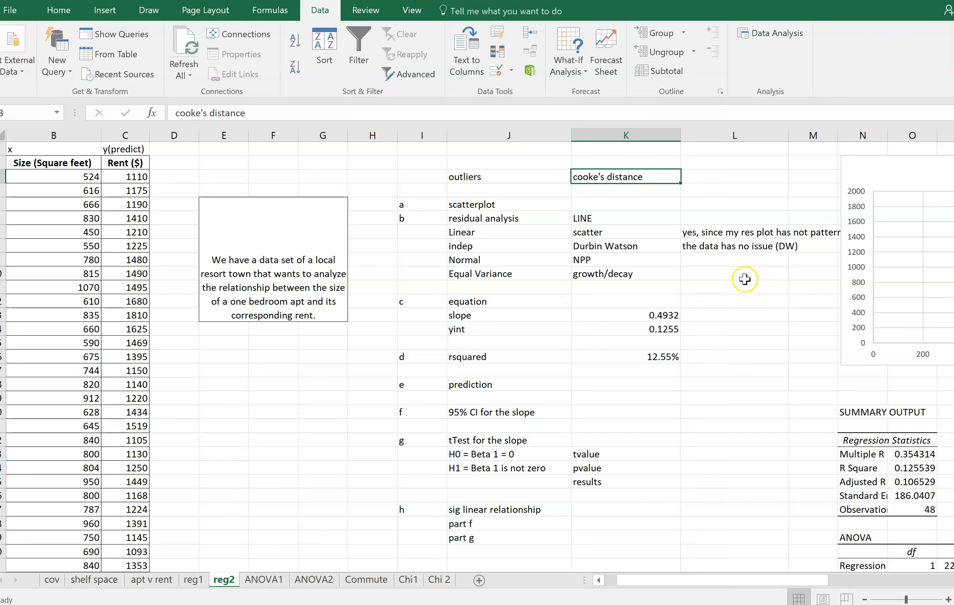
left_click(725, 259)
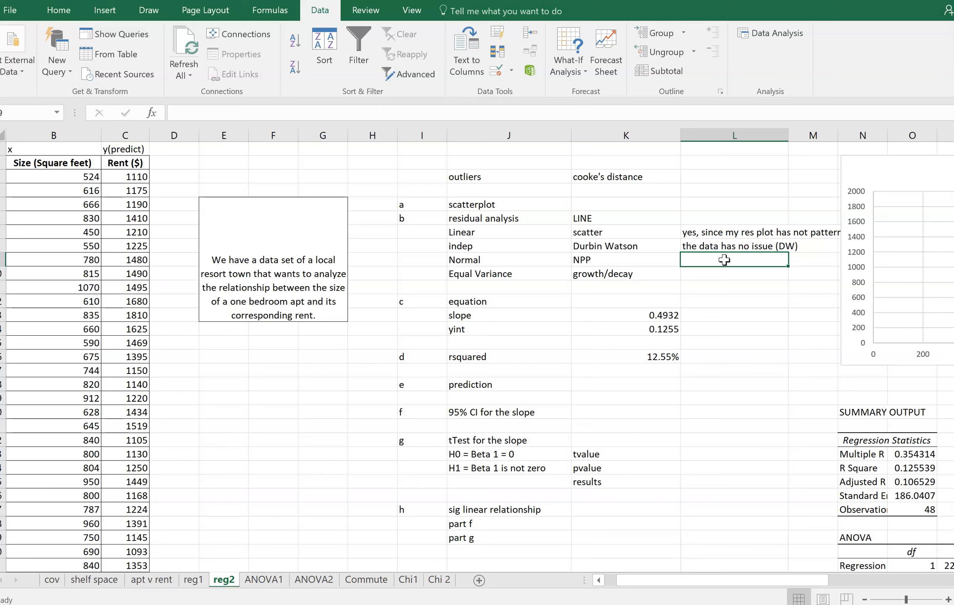
key("Up")
key("Up")
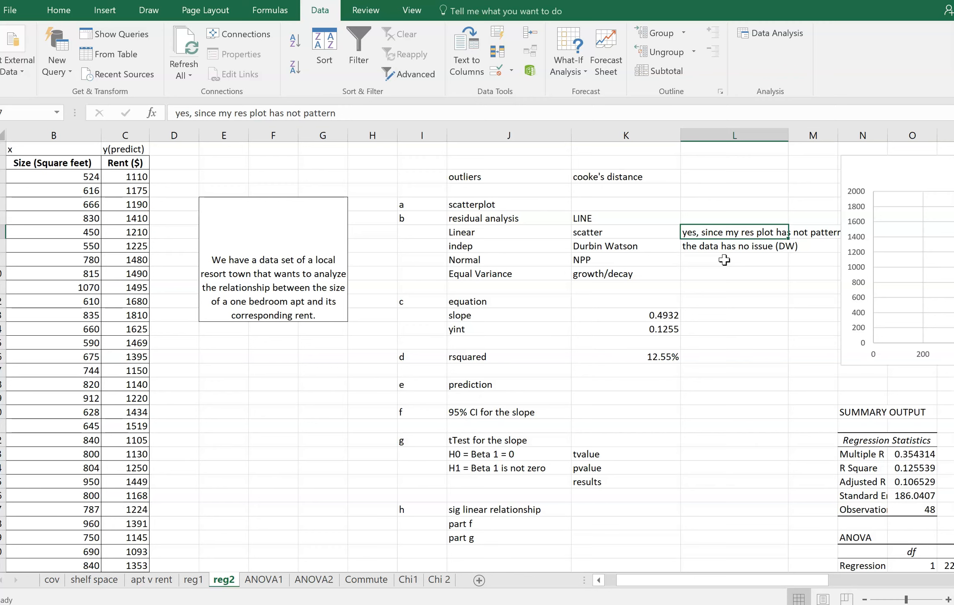
key("Down")
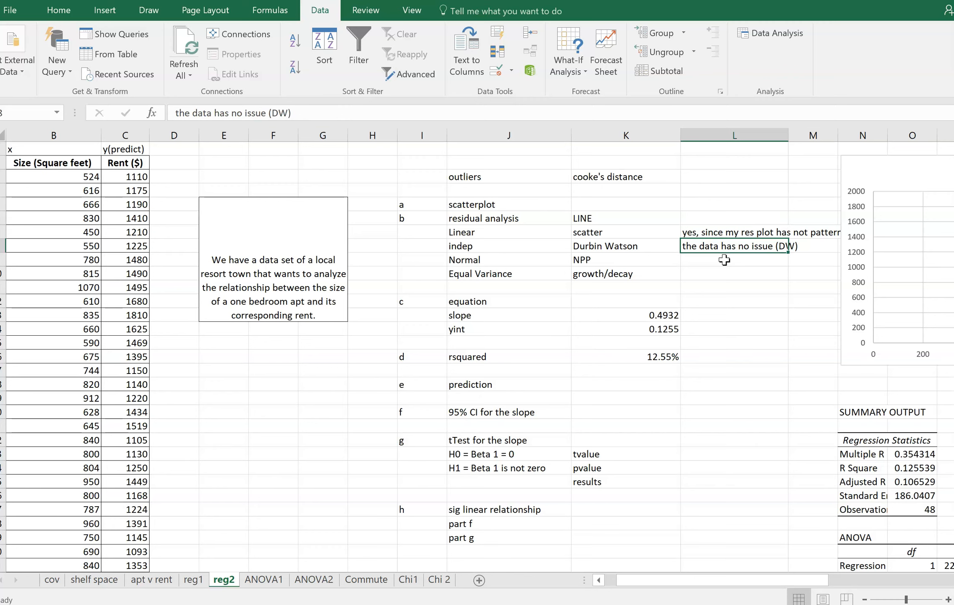
double_click(789, 135)
Enter "check the NPP and I see a line" in column L on the Normal row.
left_click(724, 258)
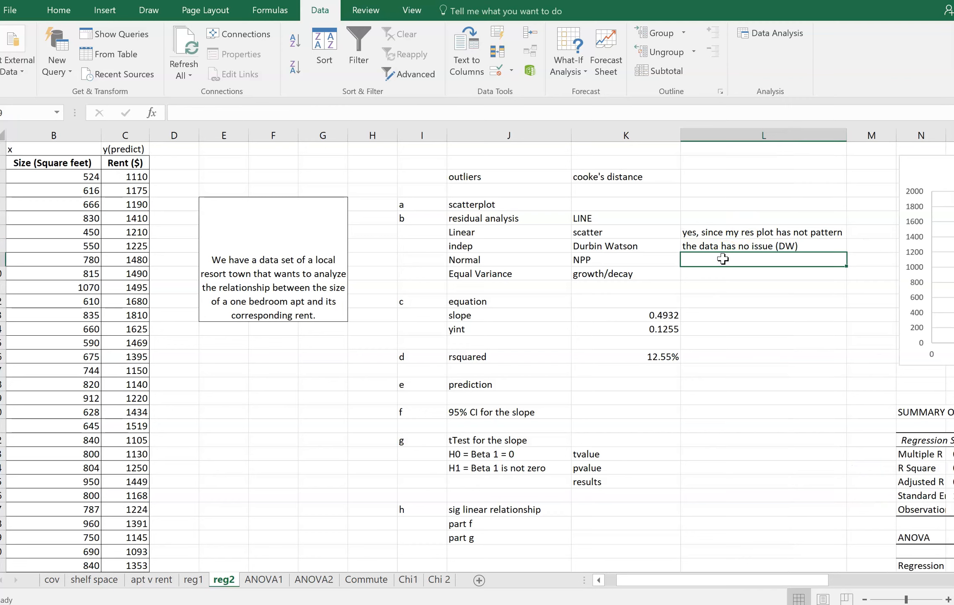
type("check the NPP and I see a line")
key("Return")
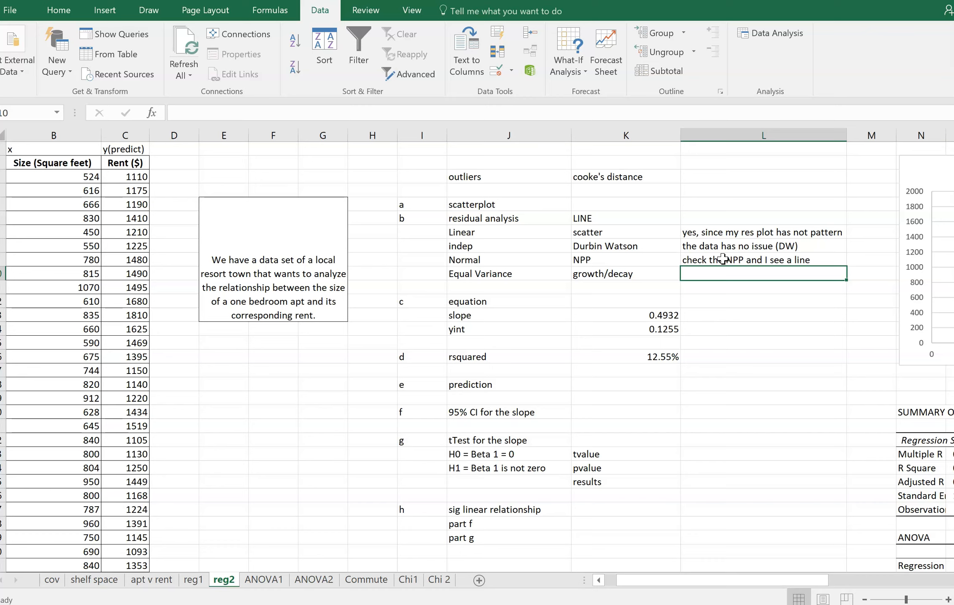
Enter "the res plot has no growth or decay" in column L on the Equal Variance row.
type("the re")
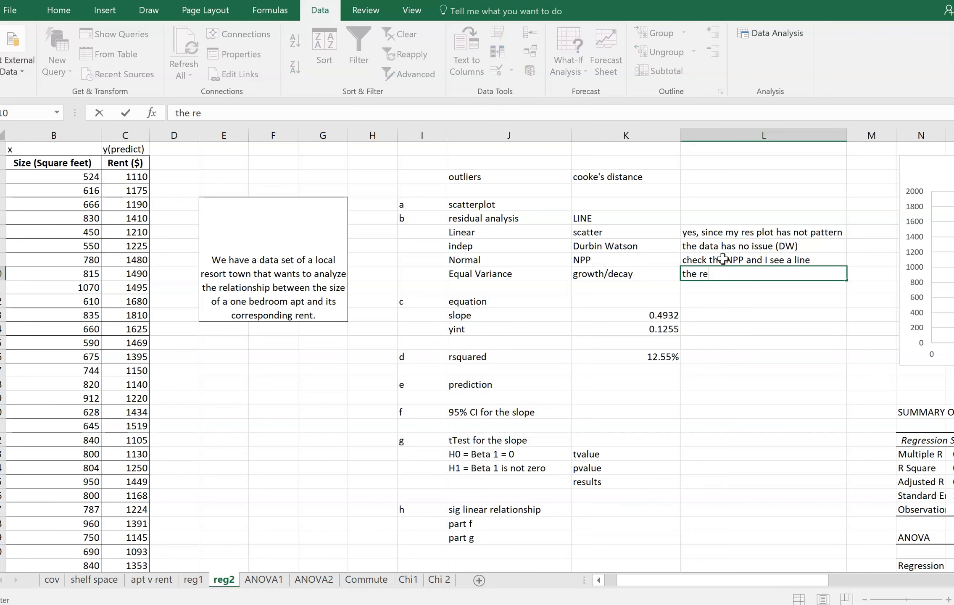
type("s plot has no gr")
type("woth")
key("BackSpace")
key("BackSpace")
key("BackSpace")
key("BackSpace")
key("BackSpace")
type("owth or decay")
key("Return")
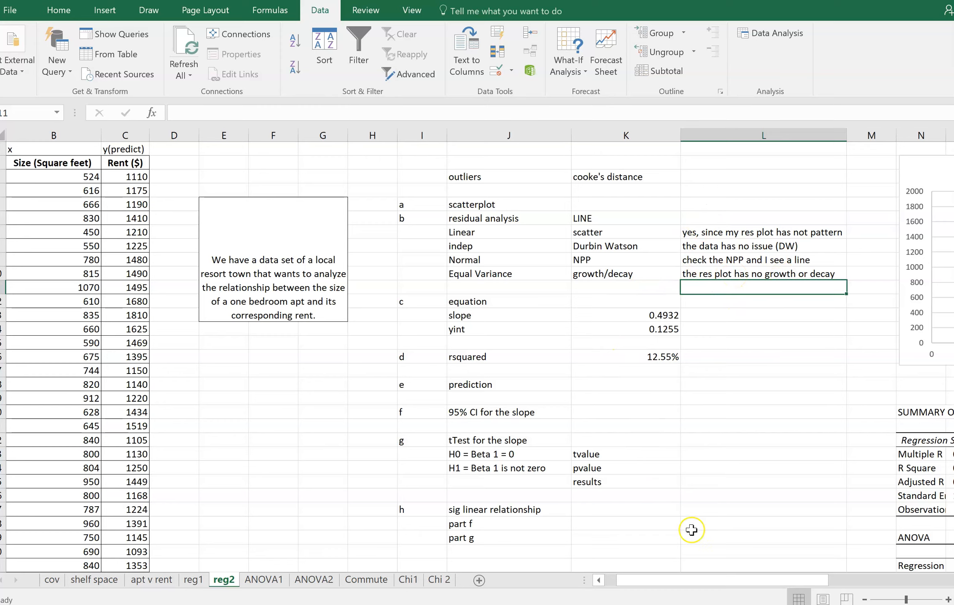
Enter "one unit inc (x=squart foot) there is a rent inc of (y=.49)" in column L on the slope row and fit the column width.
left_click_drag(706, 584, 781, 589)
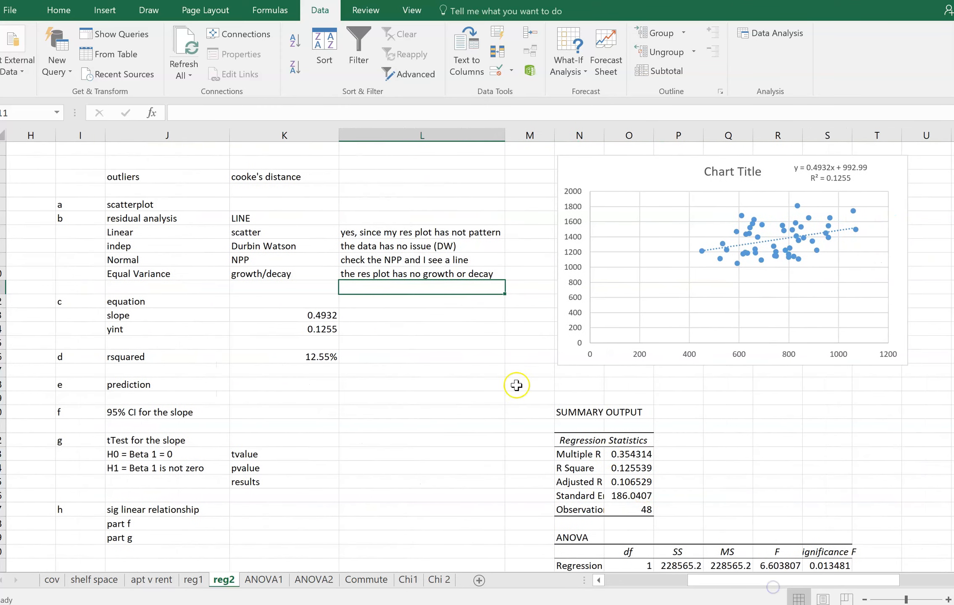
left_click(389, 314)
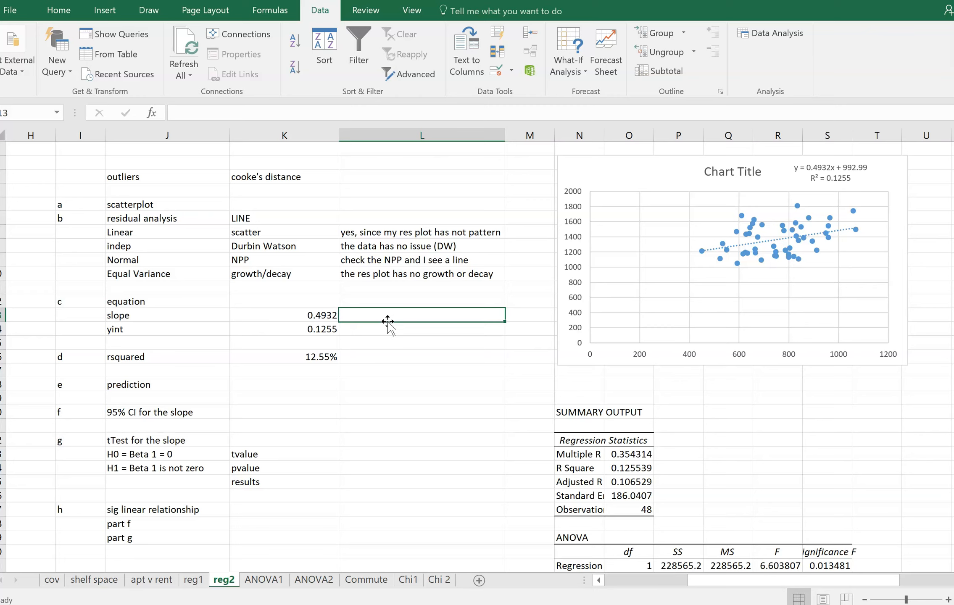
type("one un")
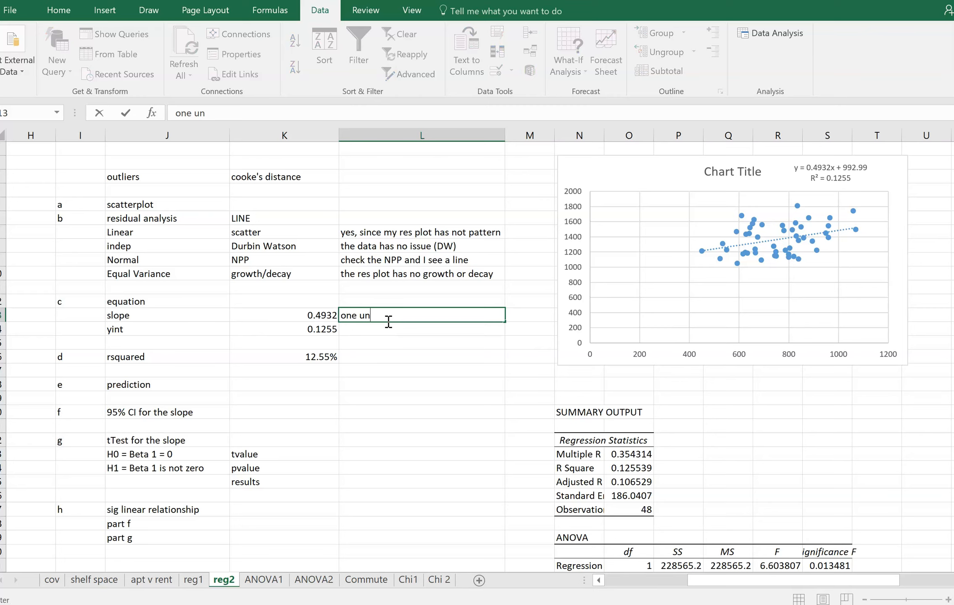
type("it inc (x=squart foot")
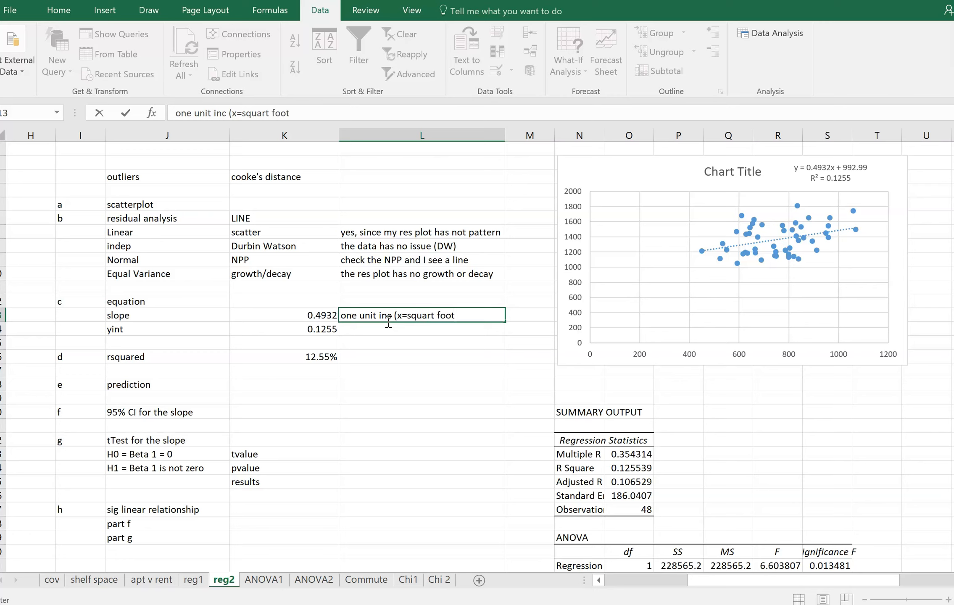
type(") there is a rent inc of")
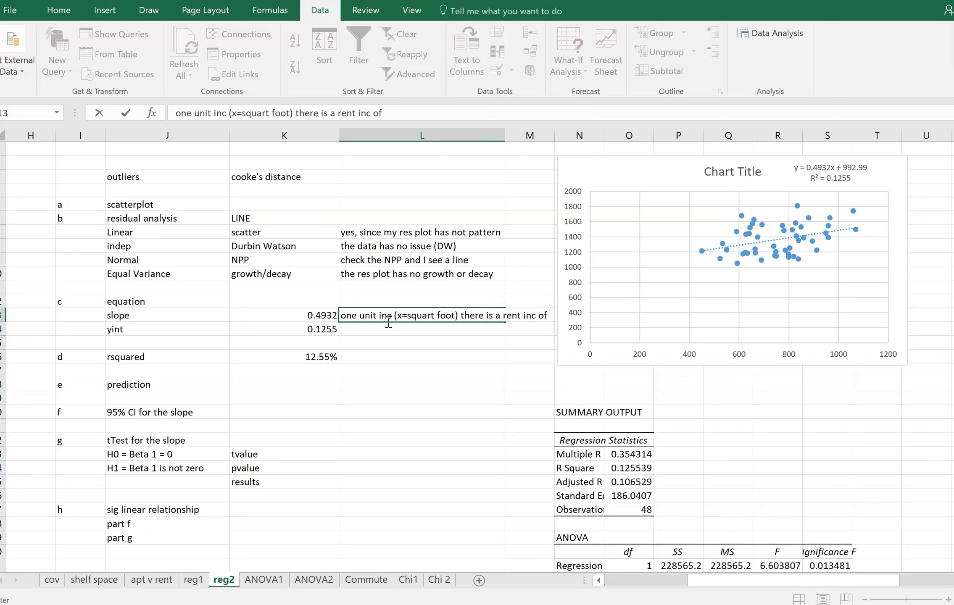
type(" (y=.49)")
key("Return")
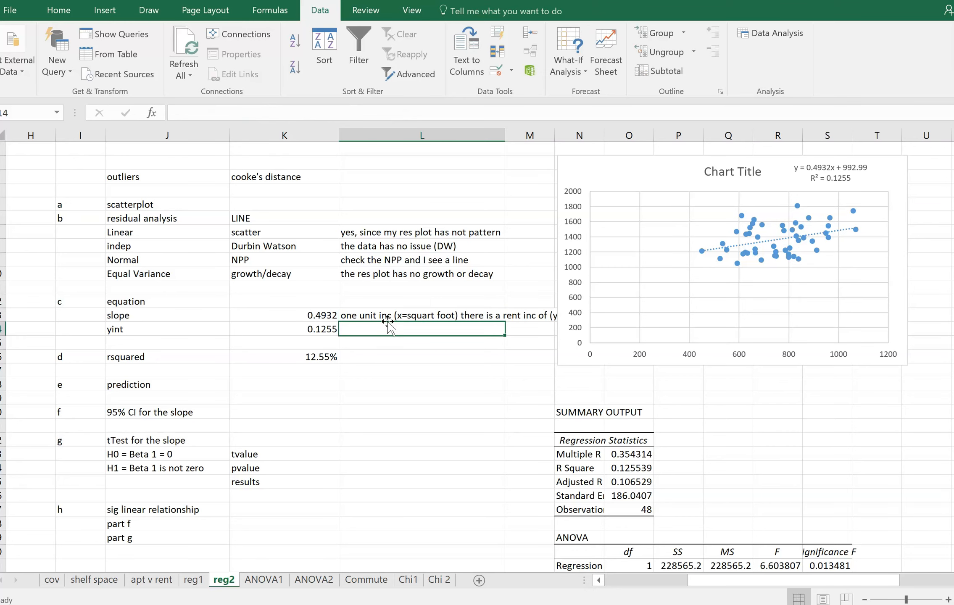
double_click(505, 135)
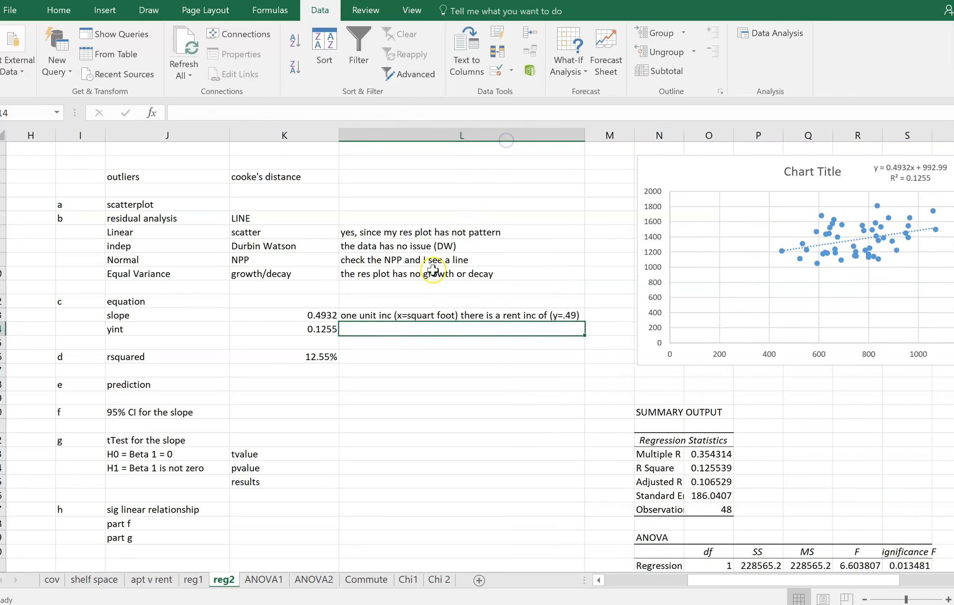
left_click(322, 316)
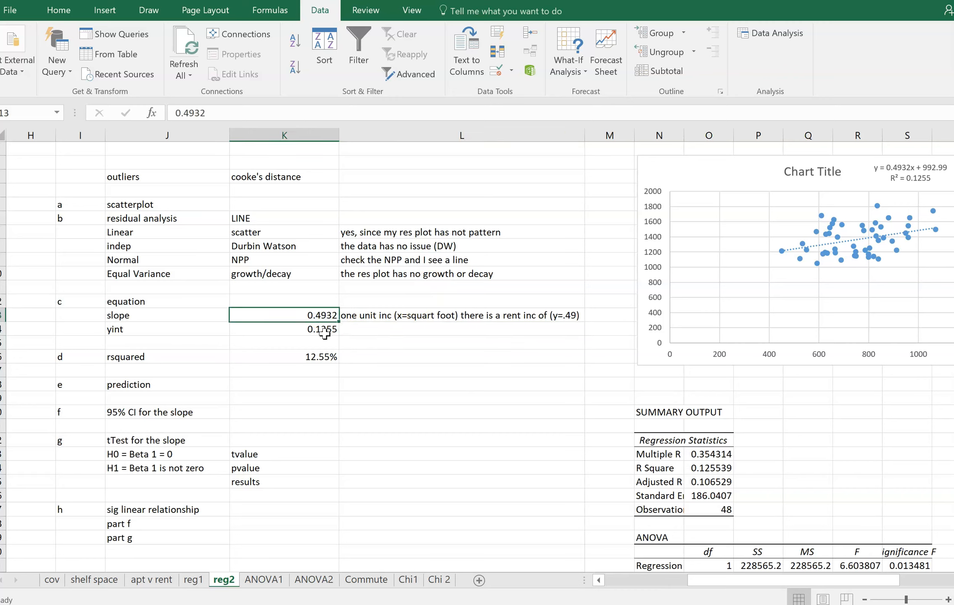
key("Right")
key("Down")
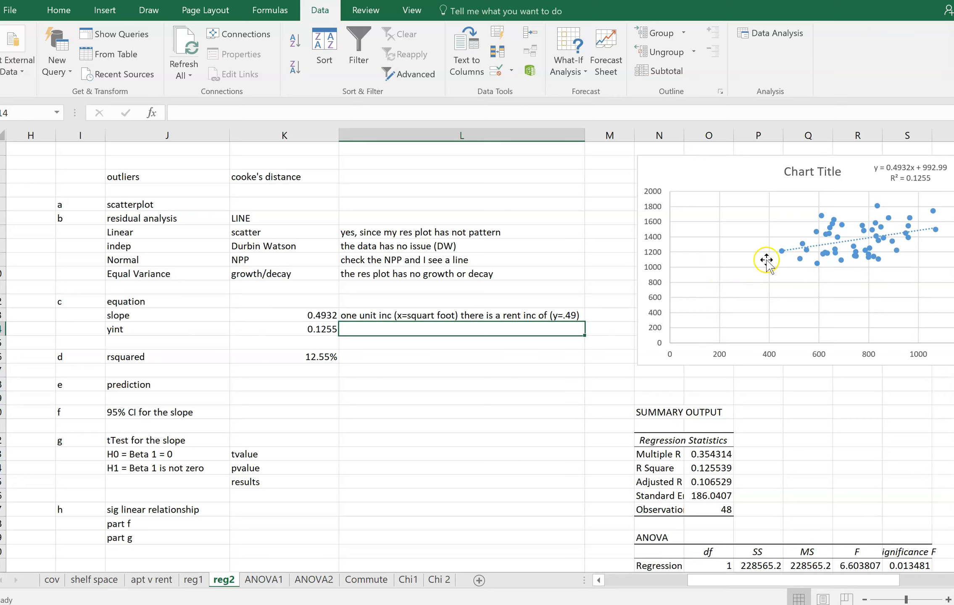
left_click(405, 355)
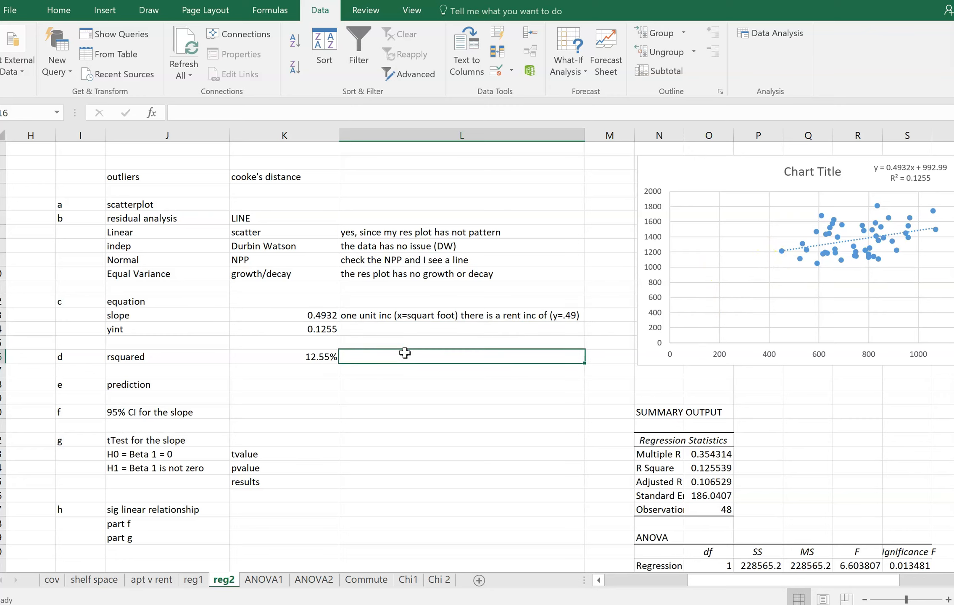
left_click(387, 332)
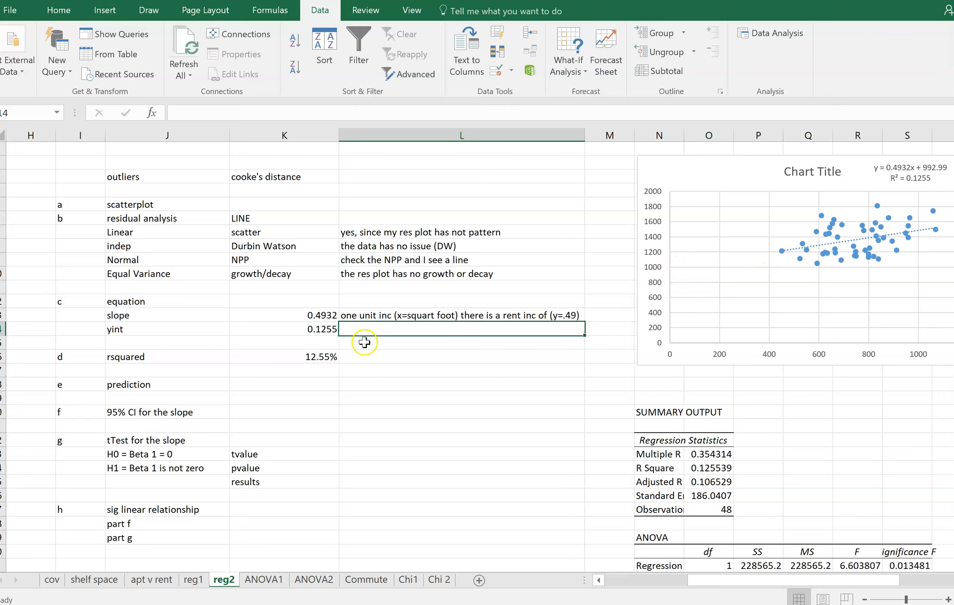
Correct the y-intercept value in column K on the yint row to 992.99.
left_click(307, 331)
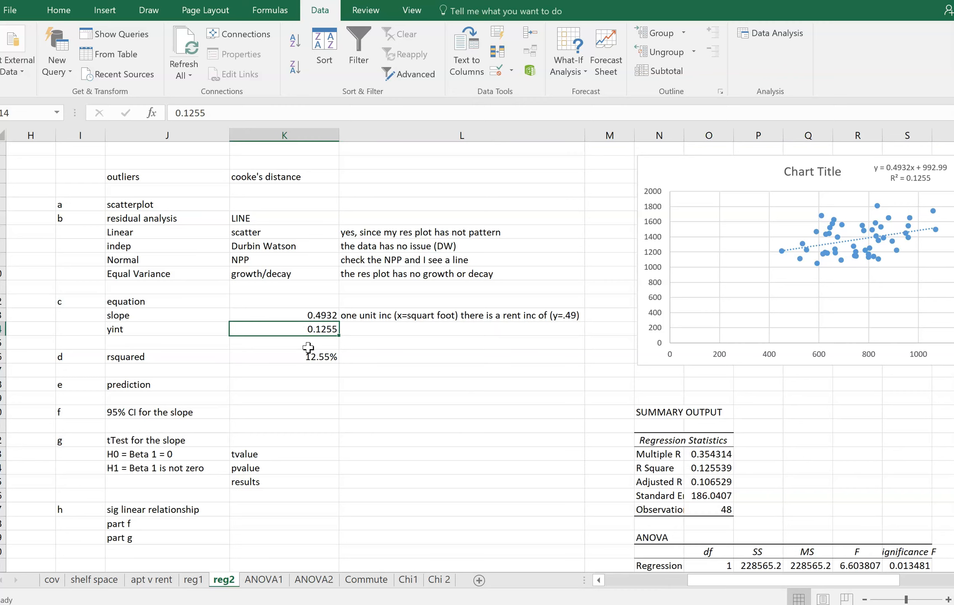
type("992.99")
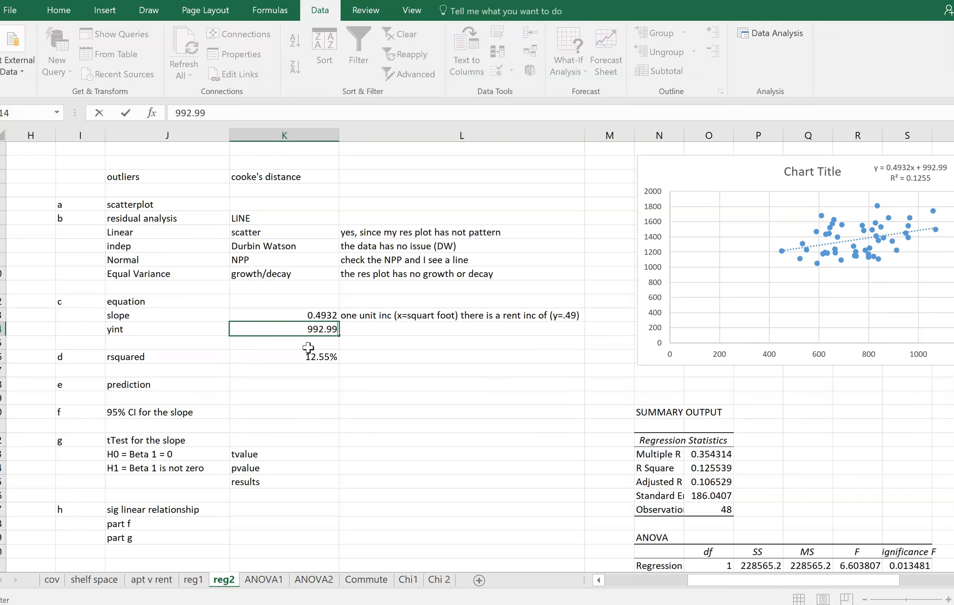
left_click(308, 348)
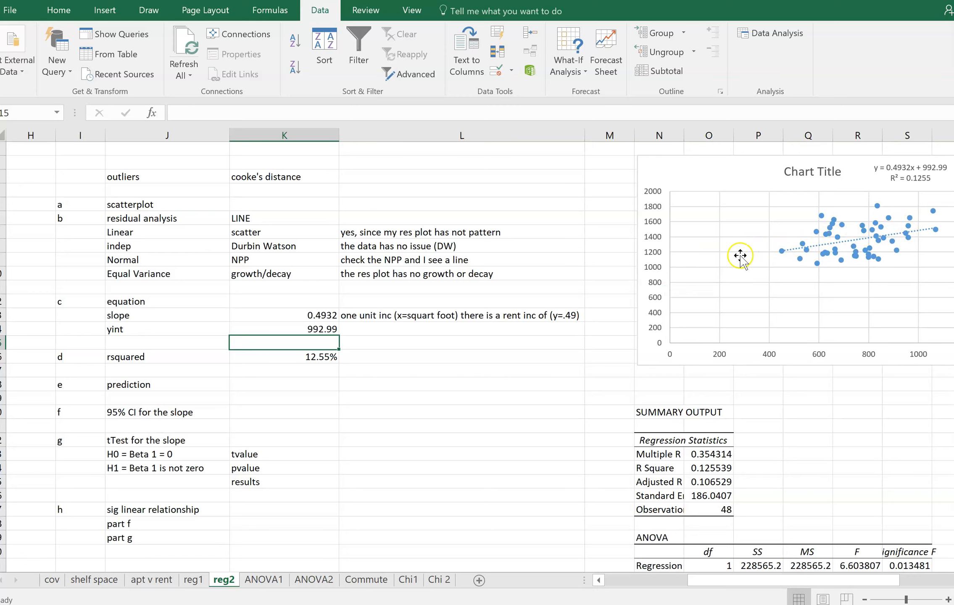
Enter "(x=0) no square foot and the rent is $992.99" in column L on the yint row.
left_click(362, 330)
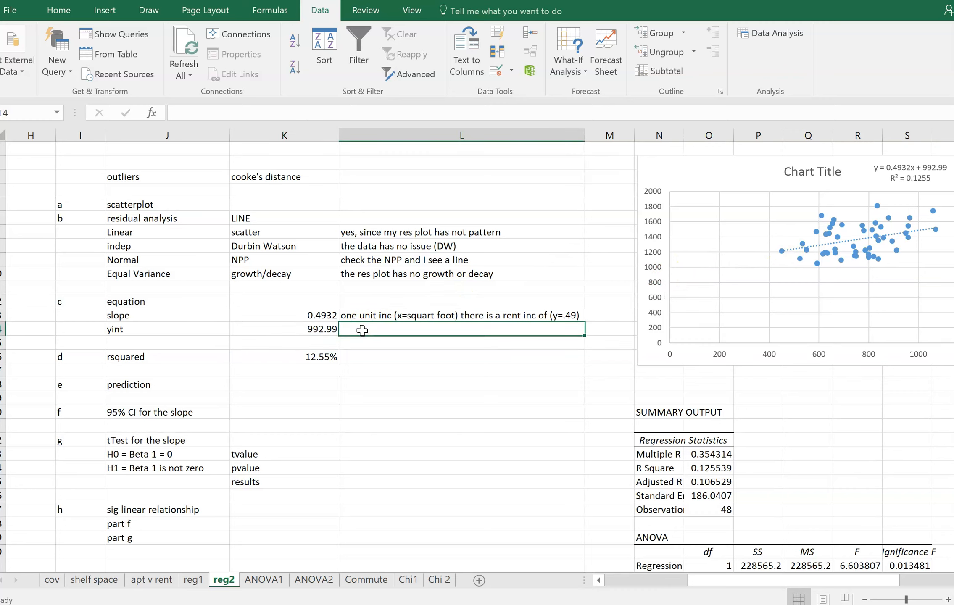
type("(x=")
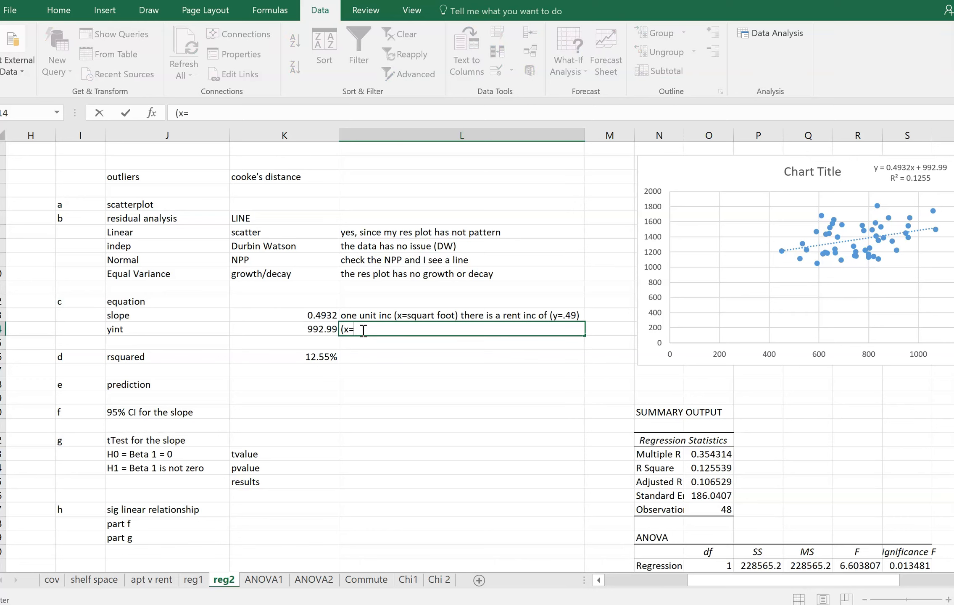
type("0) no square foot and the ren")
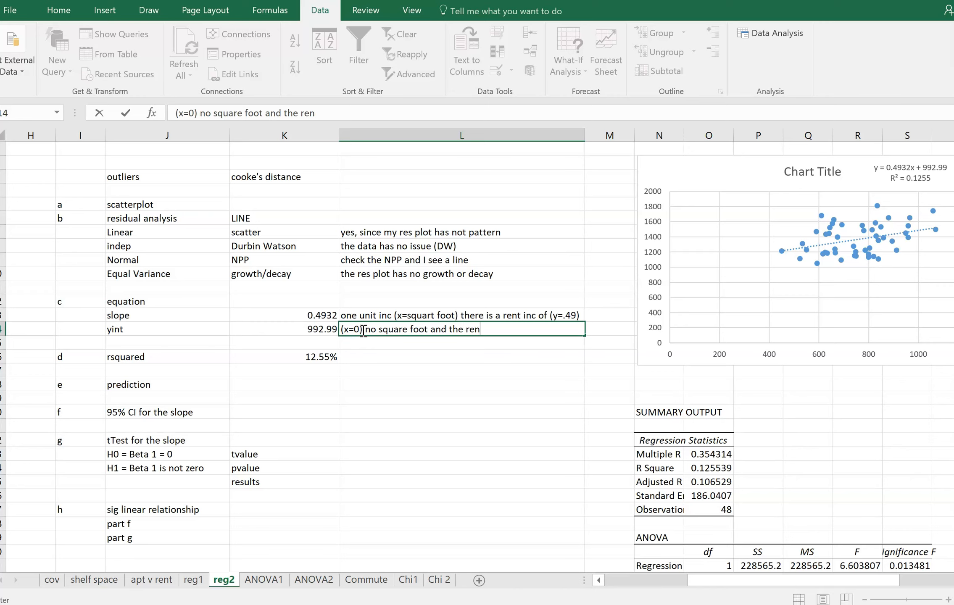
type("t is $992.99")
key("Return")
key("Return")
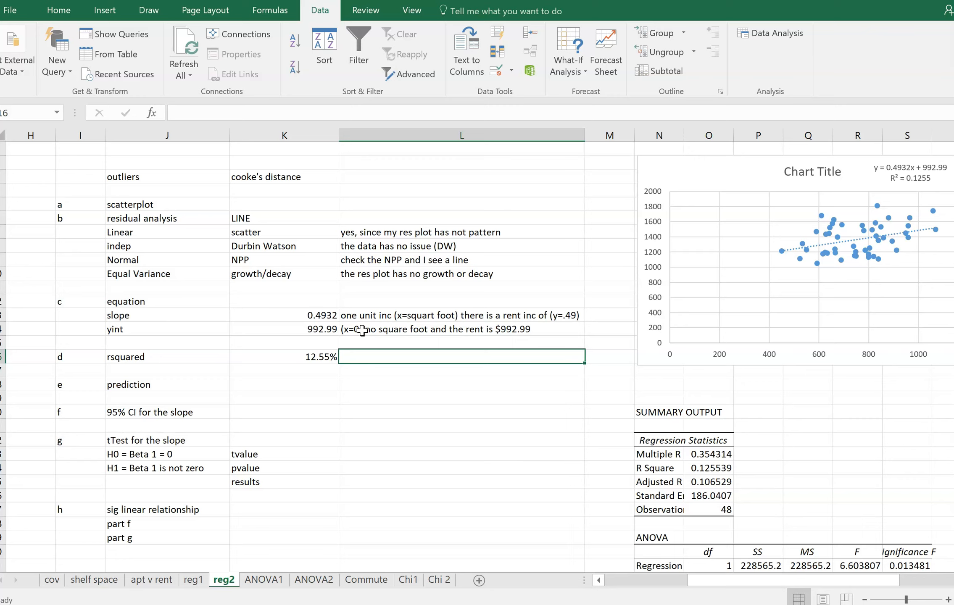
key("Up")
key("Up")
key("Up")
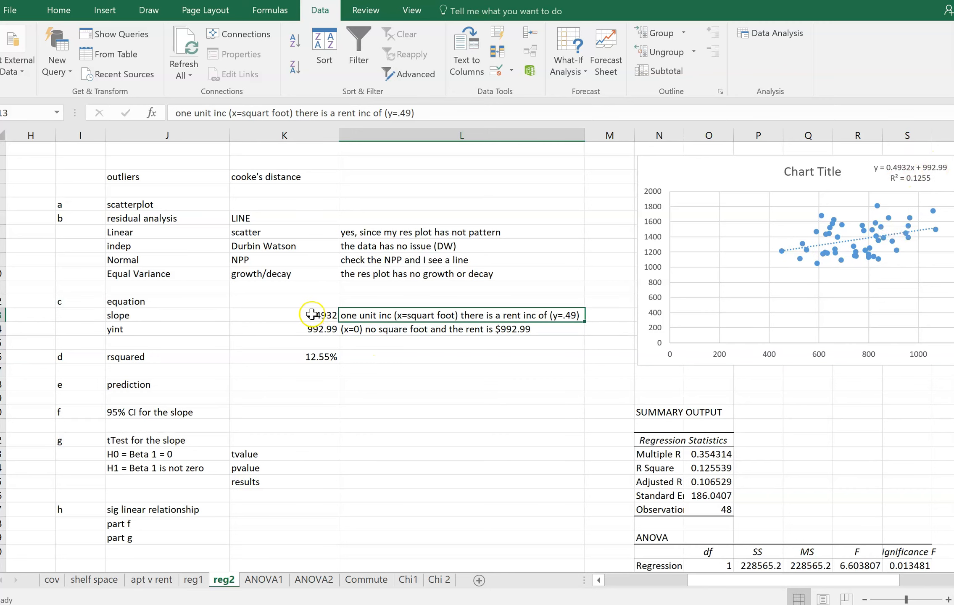
Enter "12.55% of the reason (y=rent) varies is due to the" in column L on the rsquared row and "variation in apt size" in the cell below.
left_click(358, 356)
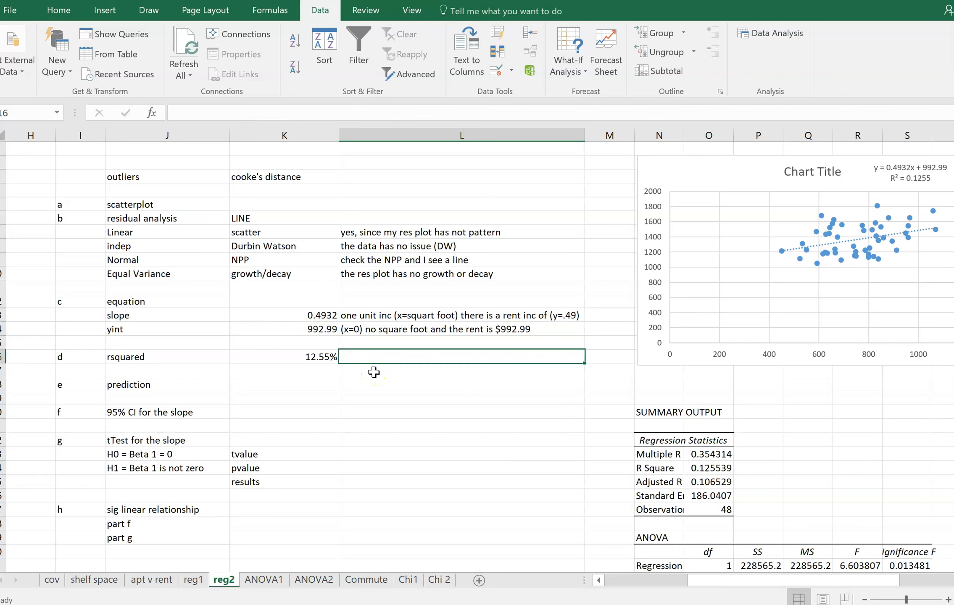
type("12.55%vv")
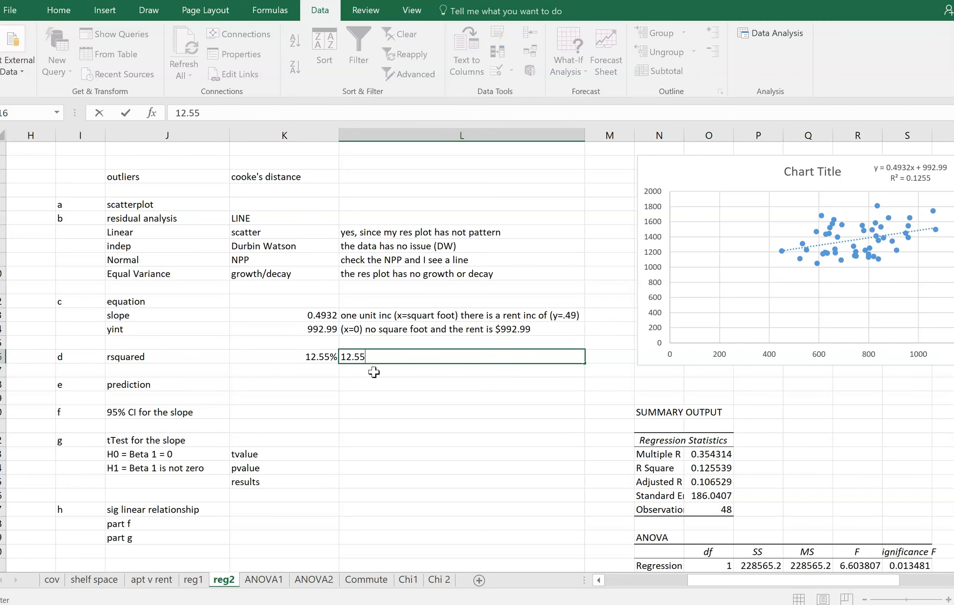
key("BackSpace")
key("BackSpace")
type("of the reason (")
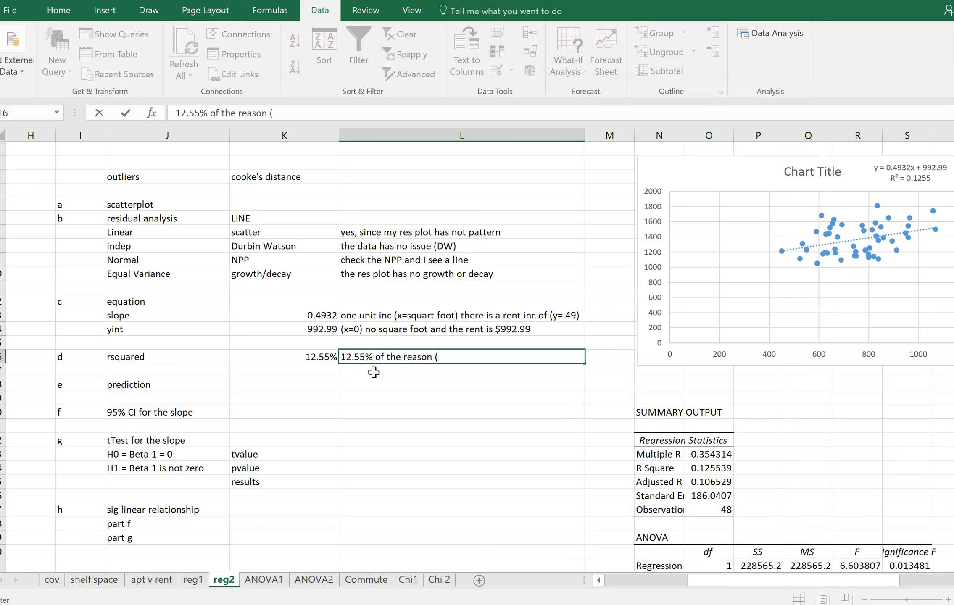
type("y=rent) varia")
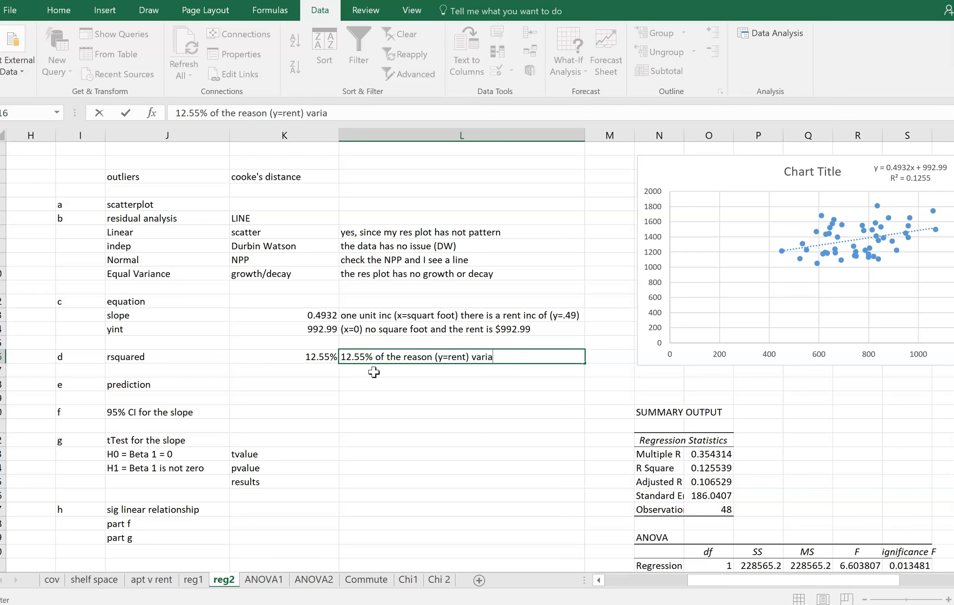
key("BackSpace")
type("es is due to the")
key("Return")
type("varia")
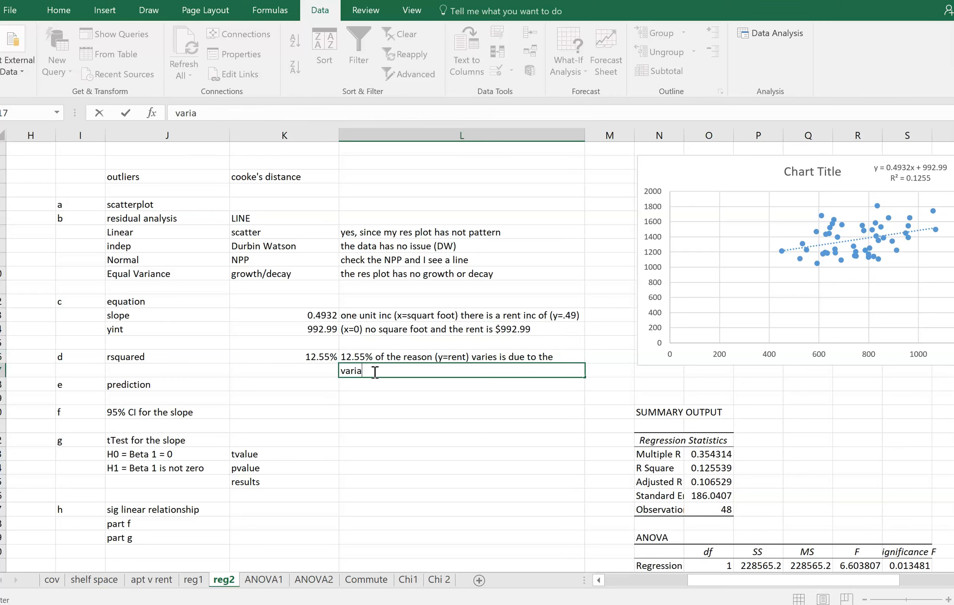
type("tion in apt size")
key("Return")
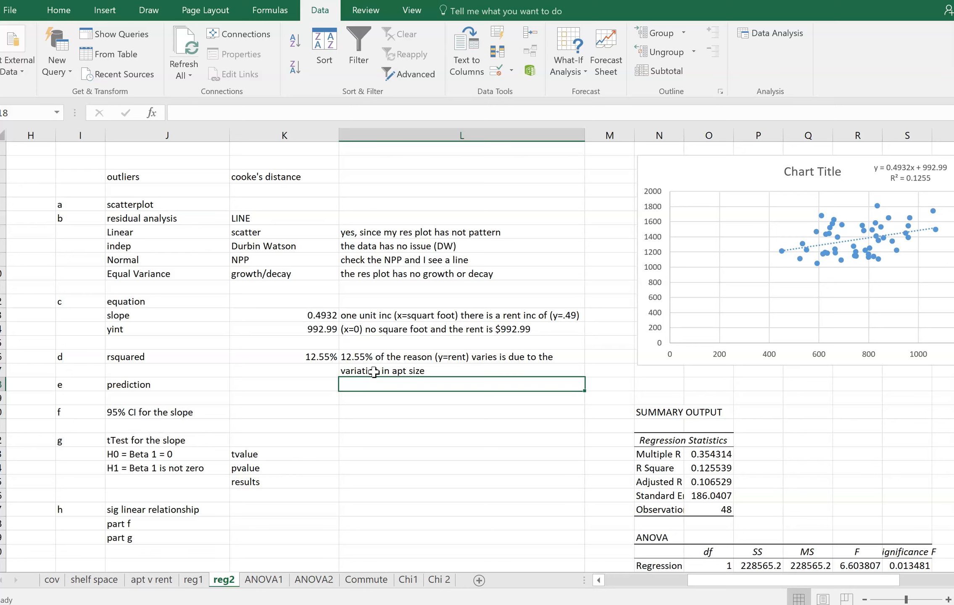
Fill the Multiple R value in the regression statistics with green and label it "correlation" in the adjacent column P cell.
left_click(693, 454)
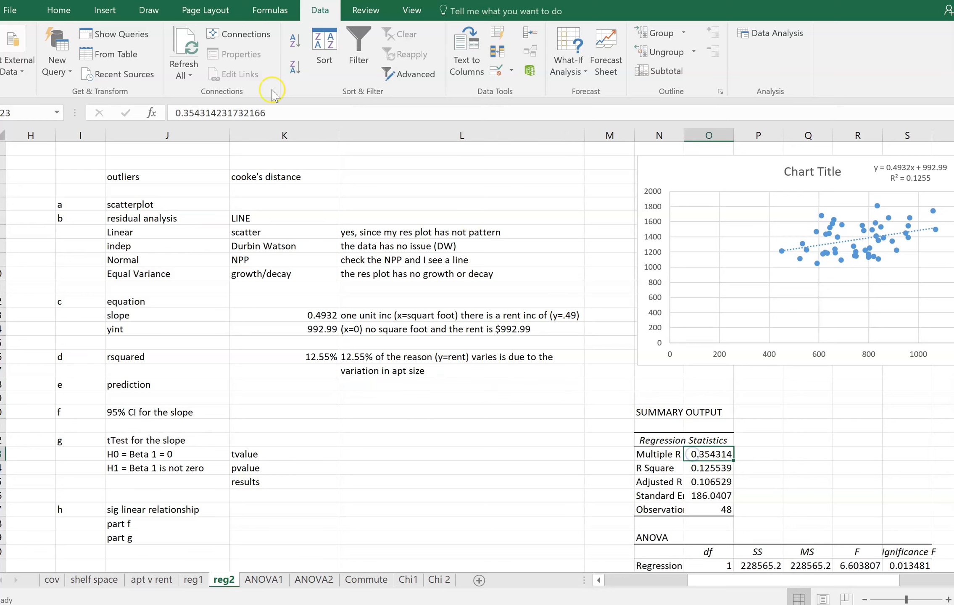
left_click(59, 10)
left_click(168, 69)
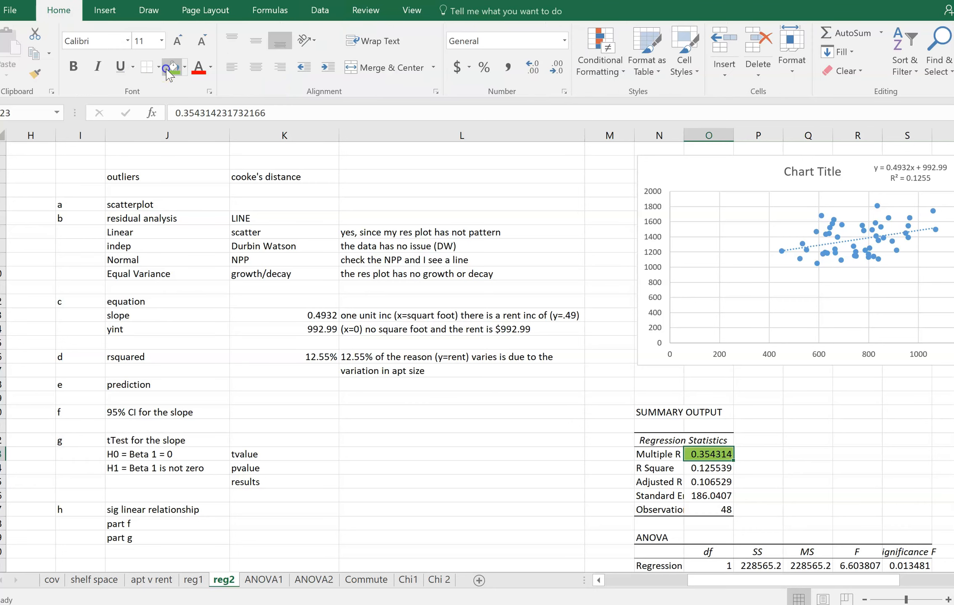
left_click(741, 454)
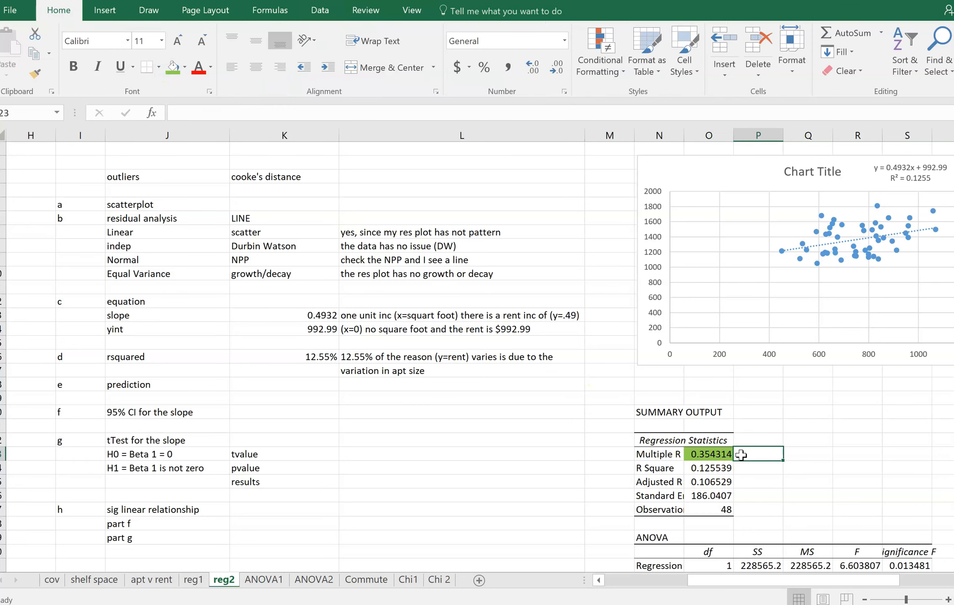
type("correlation")
key("Return")
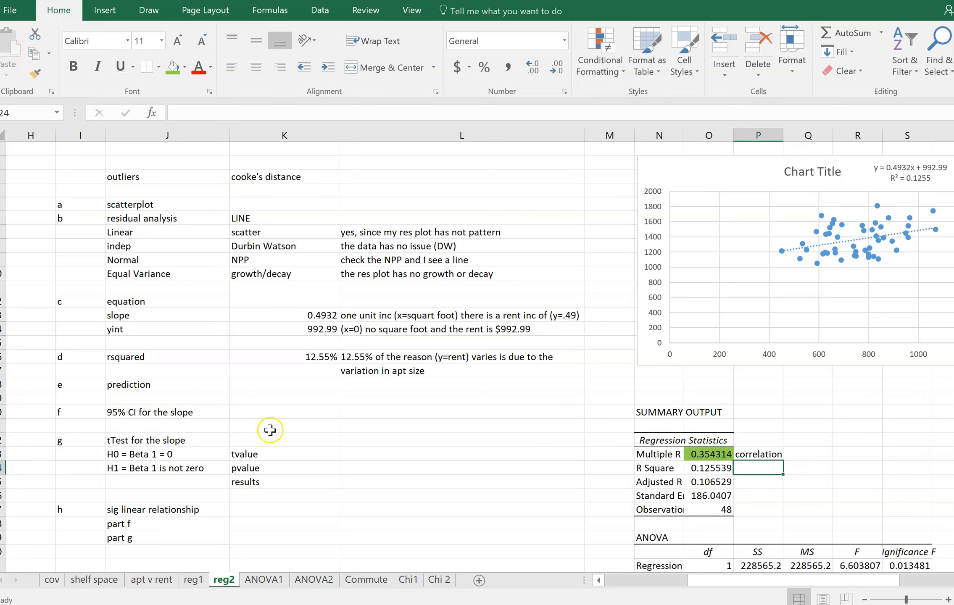
Enter "I can predict, they wont be that good" in column L on the prediction row.
left_click(288, 383)
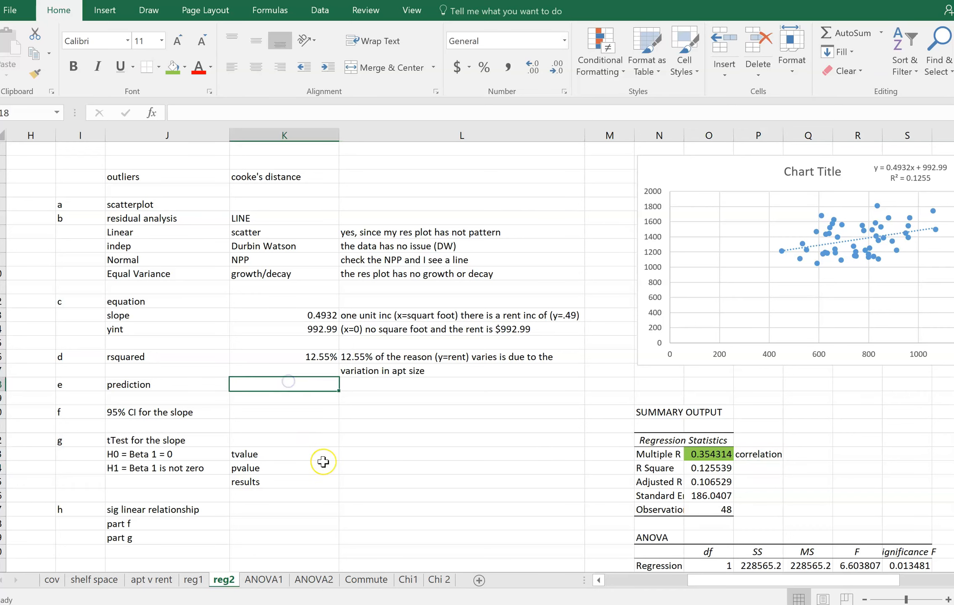
key("Right")
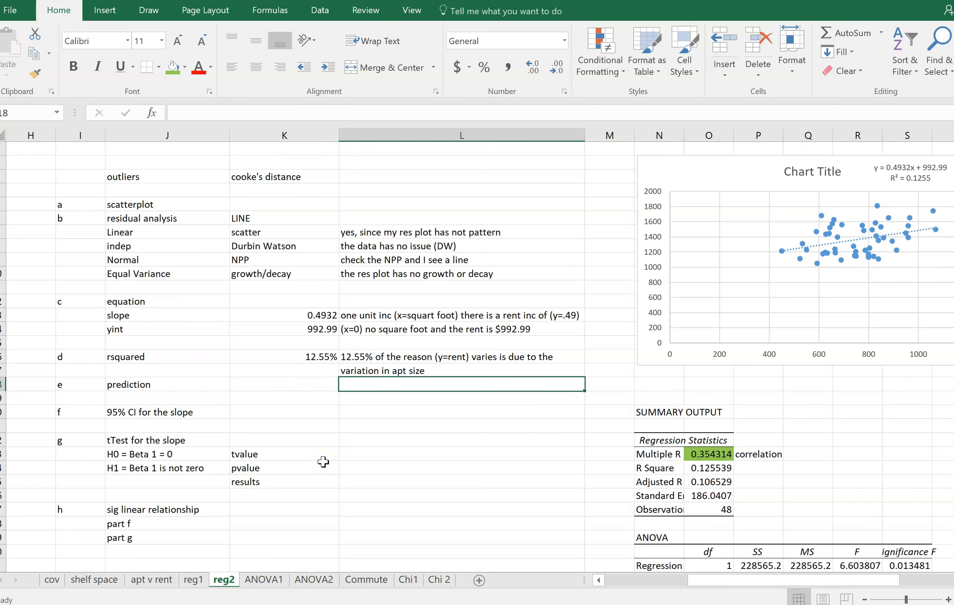
type("I c")
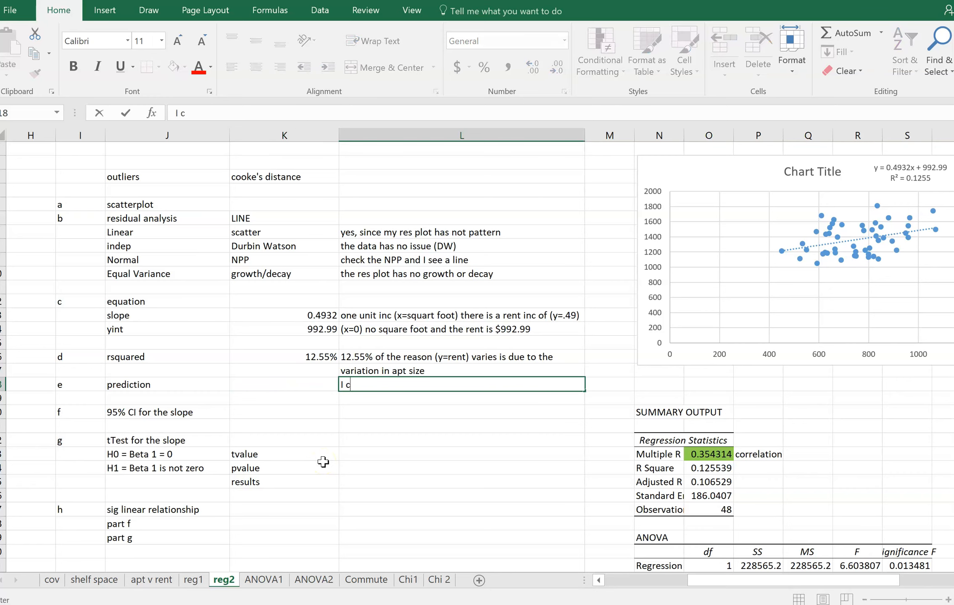
type("an predict, they wont b")
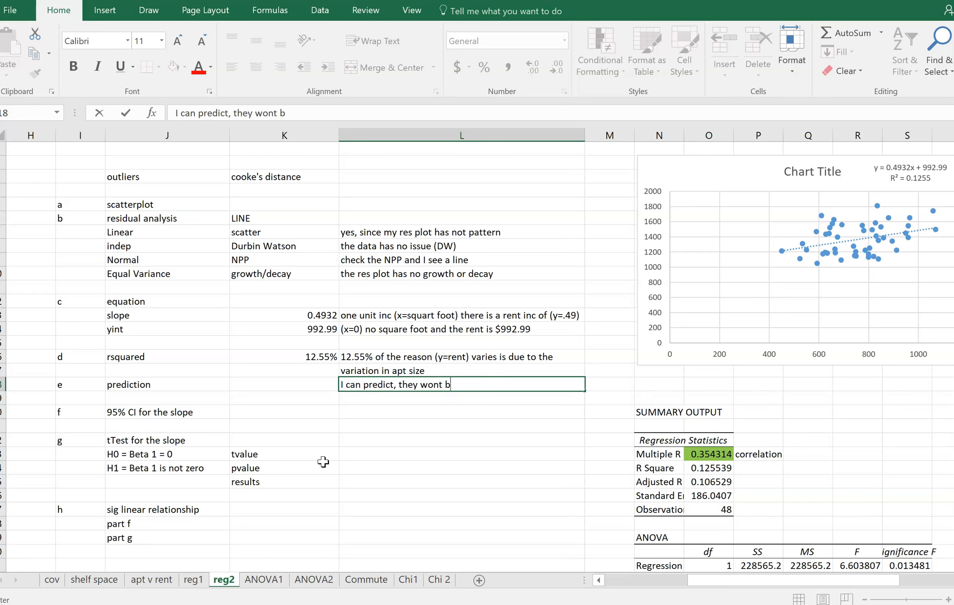
type("e that good")
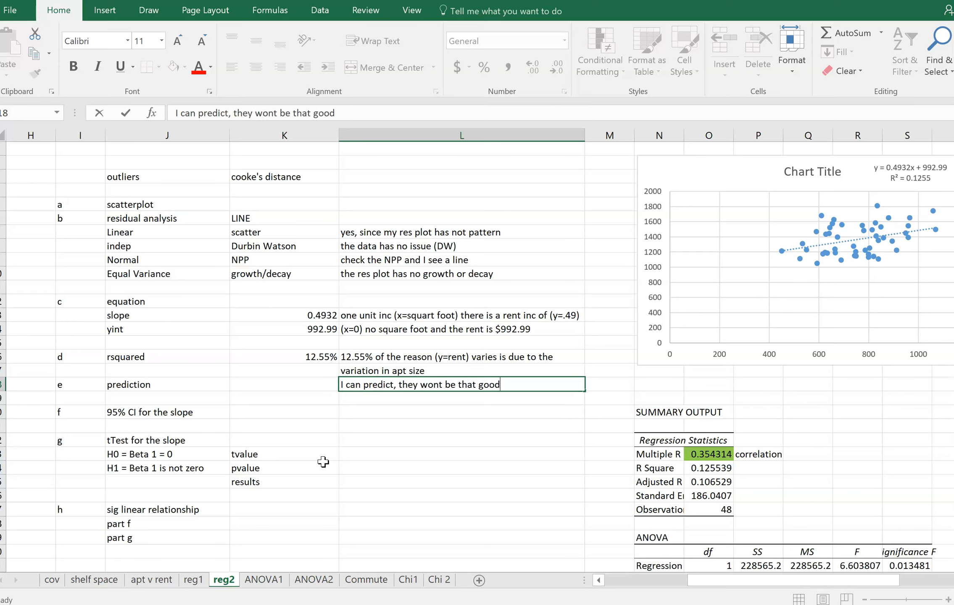
key("Return")
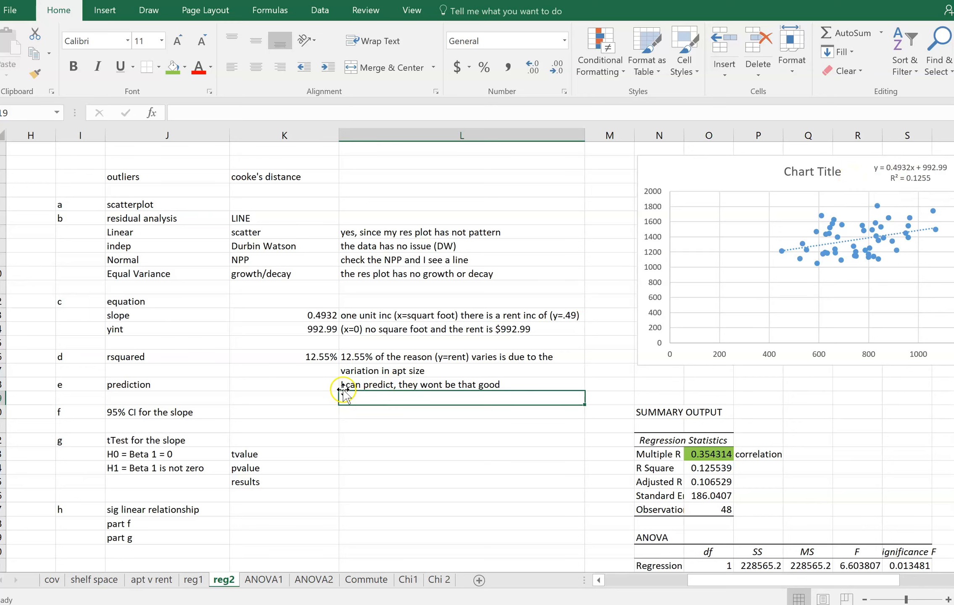
Enter the interval "(0.107,0.879)" in column K on the 95% CI for the slope row.
left_click(309, 356)
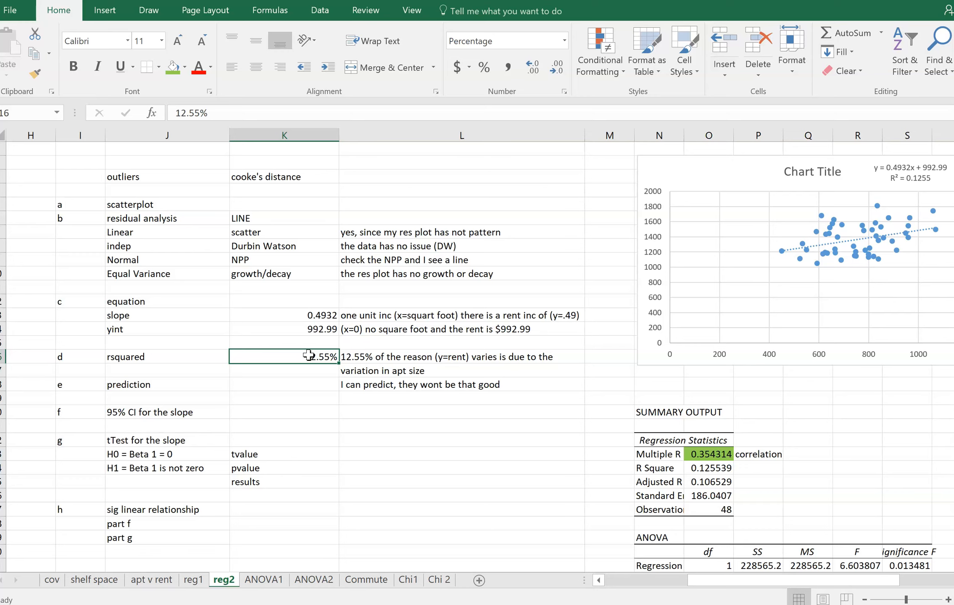
left_click(291, 410)
scroll(383, 454, "down", 3)
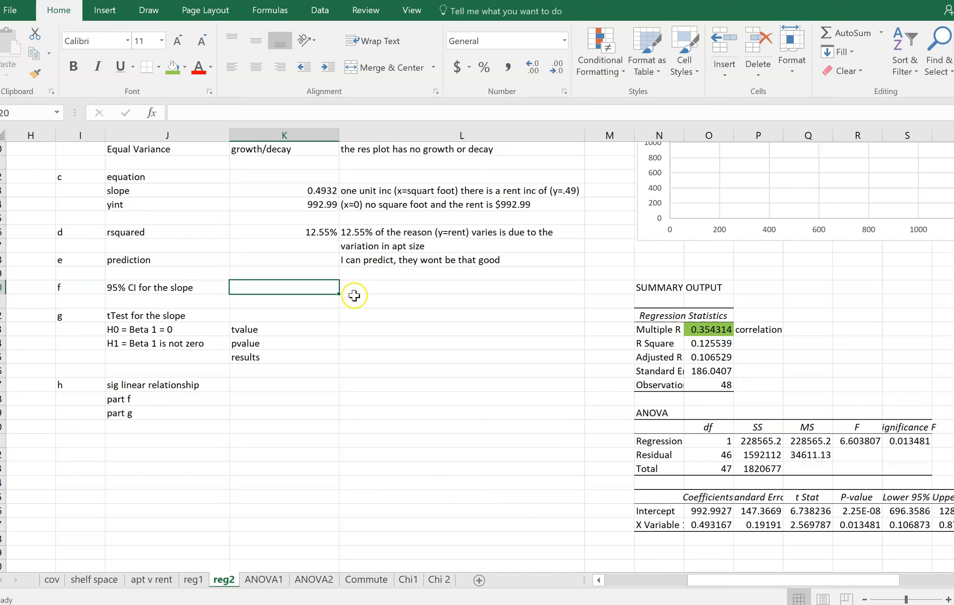
type("(")
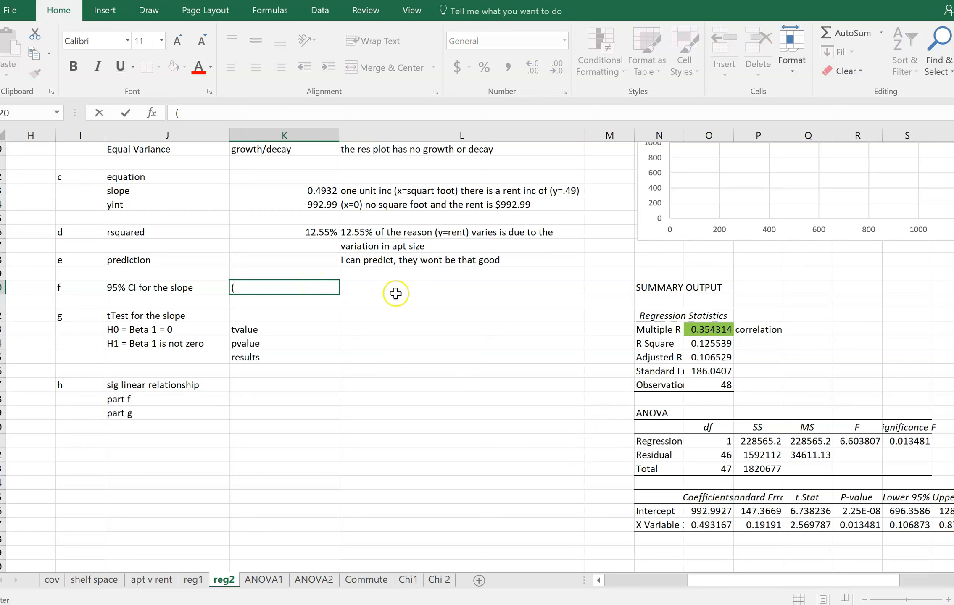
type("0.107,")
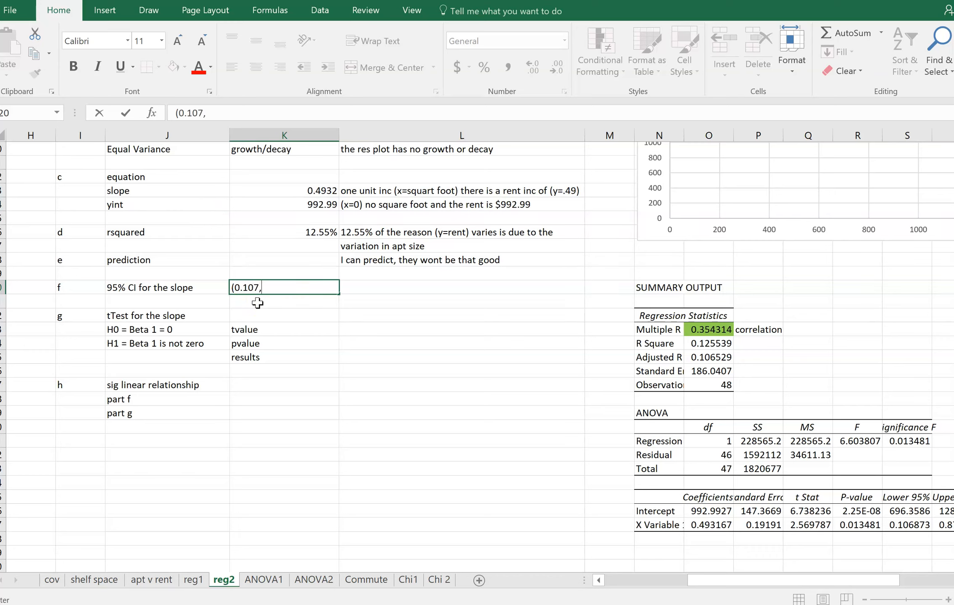
type("0.879)")
left_click(358, 372)
Fill the X Variable's Lower 95% and Upper 95% values and the slope's confidence interval cell in column K with green.
left_click_drag(720, 588, 757, 580)
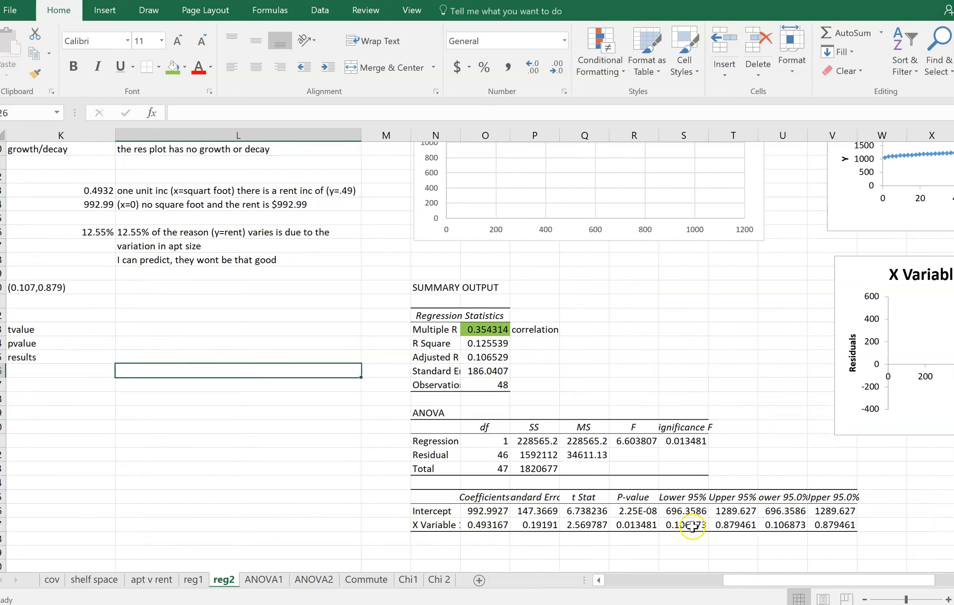
left_click_drag(692, 526, 736, 526)
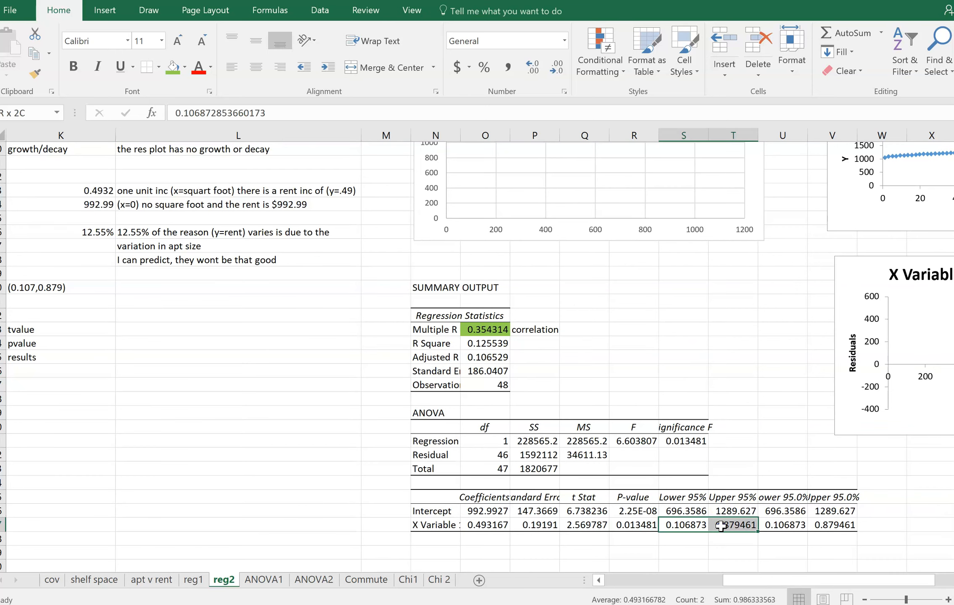
left_click(173, 68)
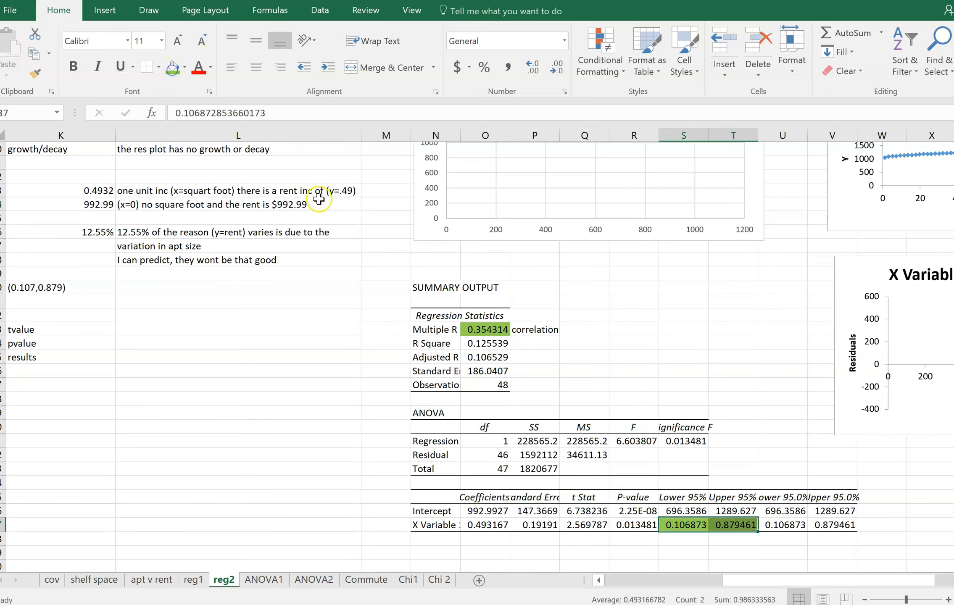
left_click(681, 541)
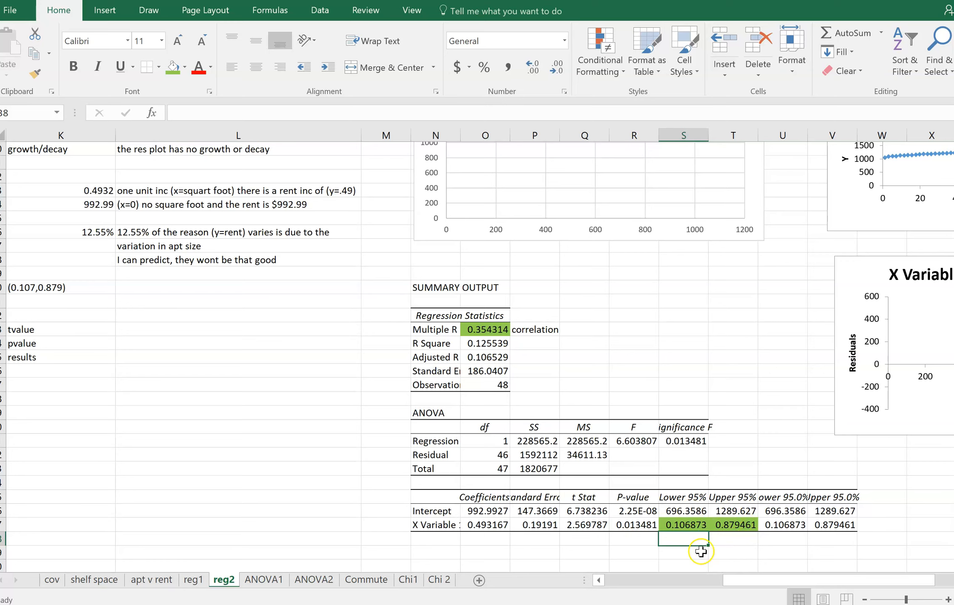
left_click(46, 286)
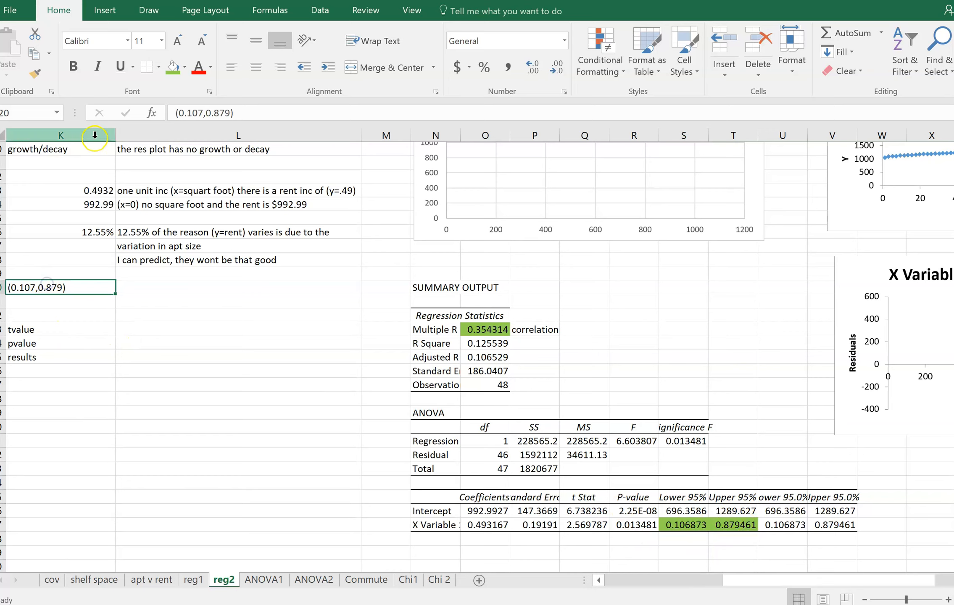
left_click(173, 66)
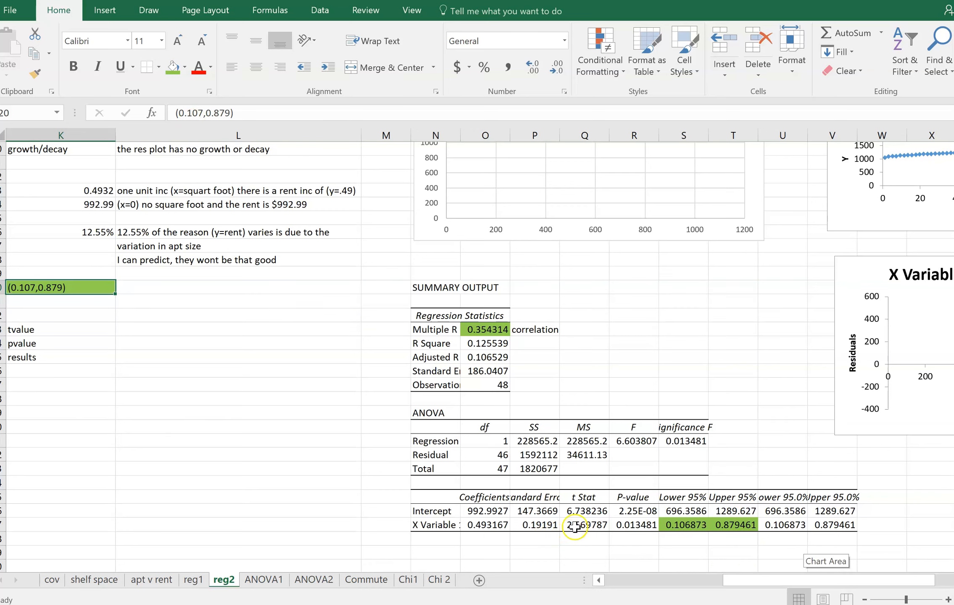
Fill the X Variable's t Stat and P-value cells in the regression output with yellow.
left_click_drag(582, 525, 635, 526)
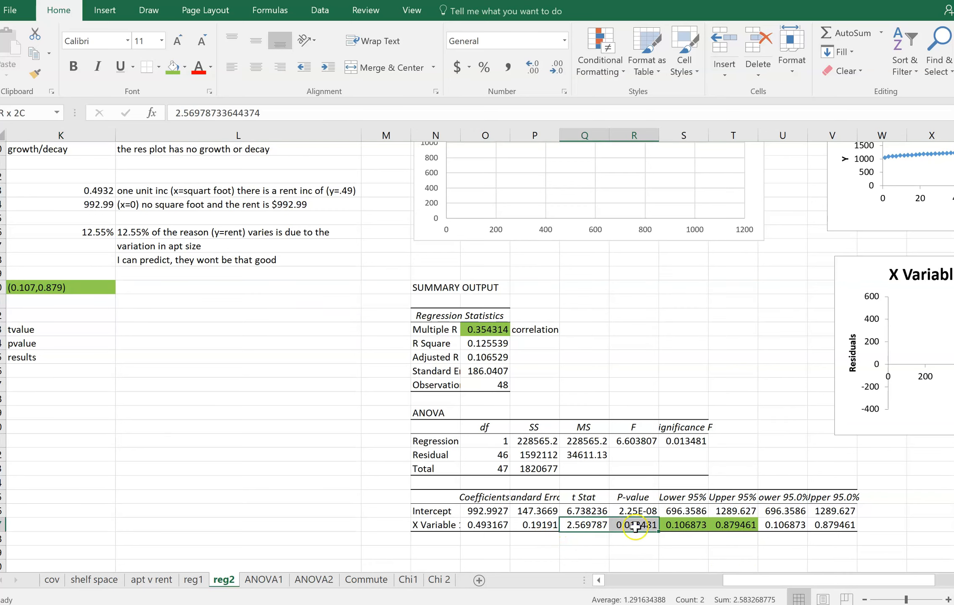
left_click(185, 67)
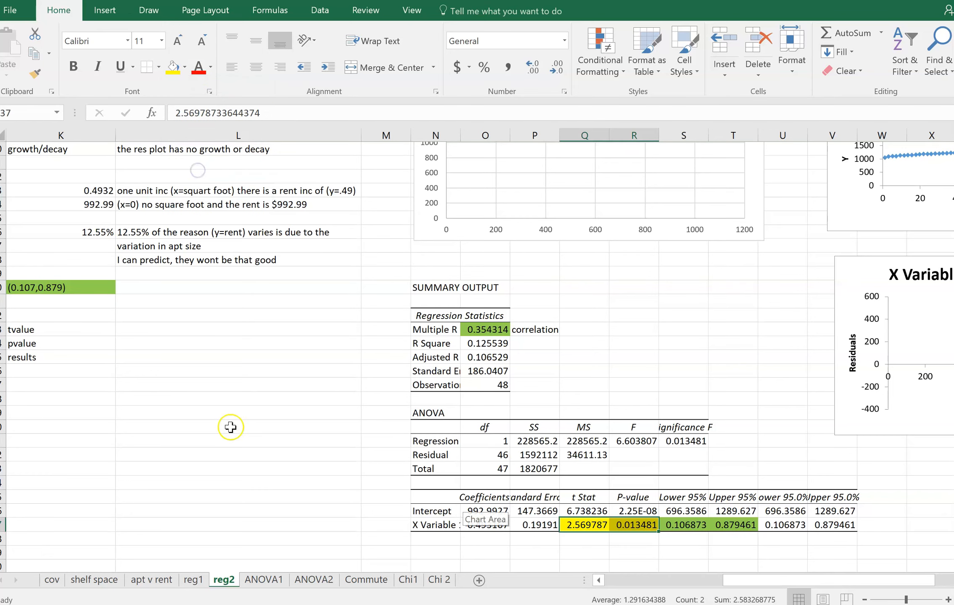
left_click(174, 383)
Enter 2.57 in column L on the tvalue row and 0.013 on the pvalue row.
left_click(119, 329)
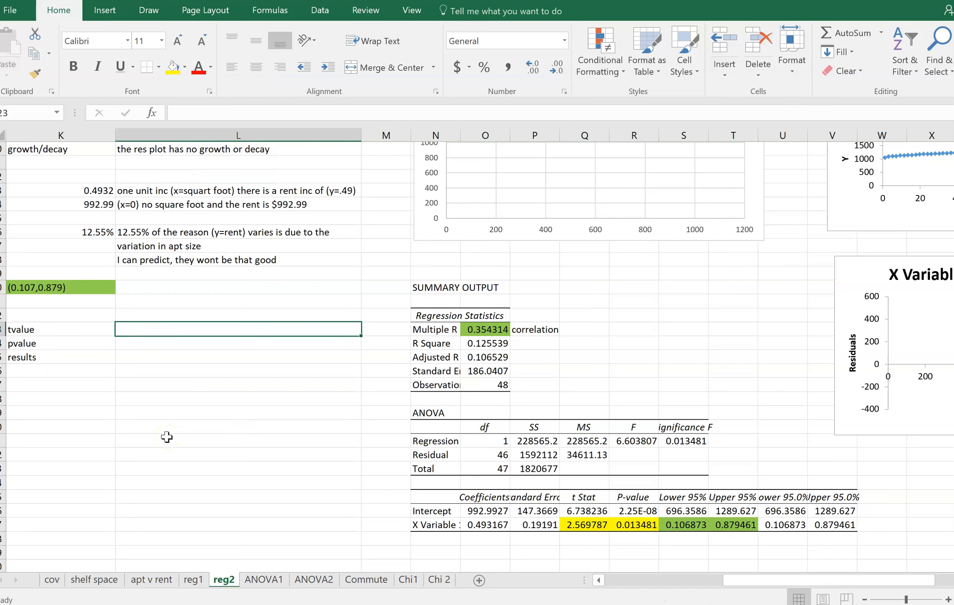
type("2.57")
key("Return")
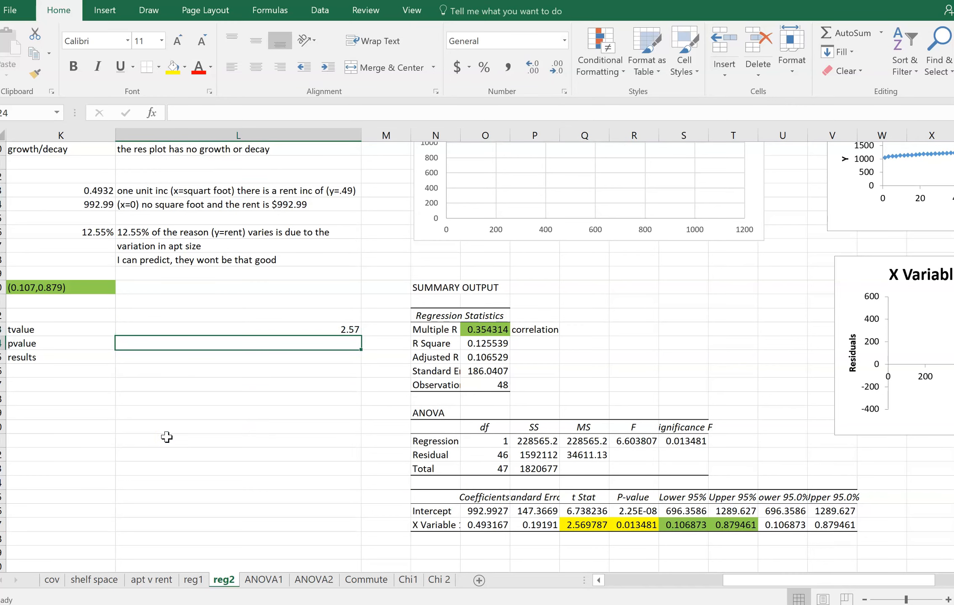
type("0.")
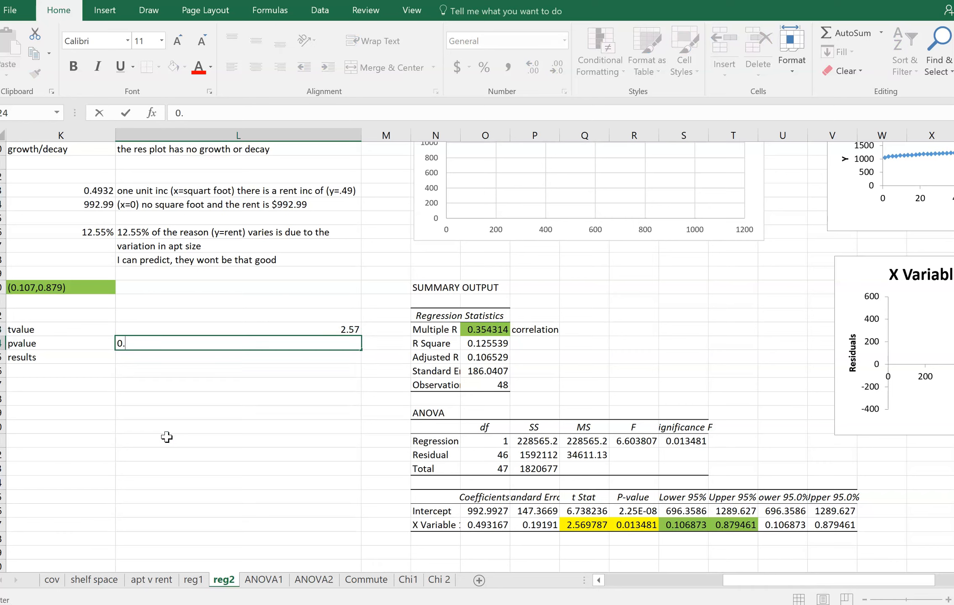
type("013")
key("Return")
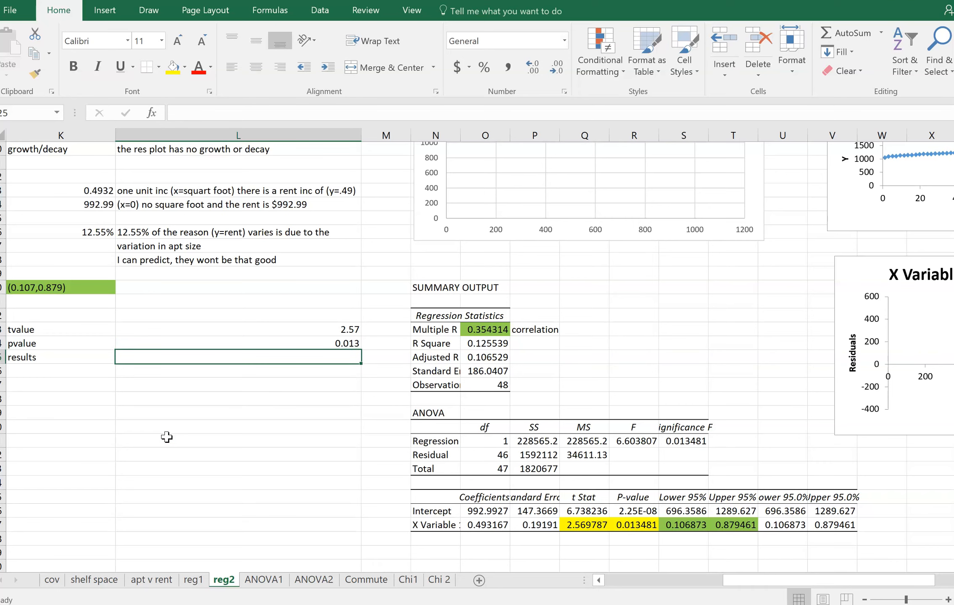
Enter "95% confidence that true slope is between those values" in column L on the 95% CI for the slope row.
left_click_drag(736, 582, 638, 582)
scroll(635, 436, "up", 2)
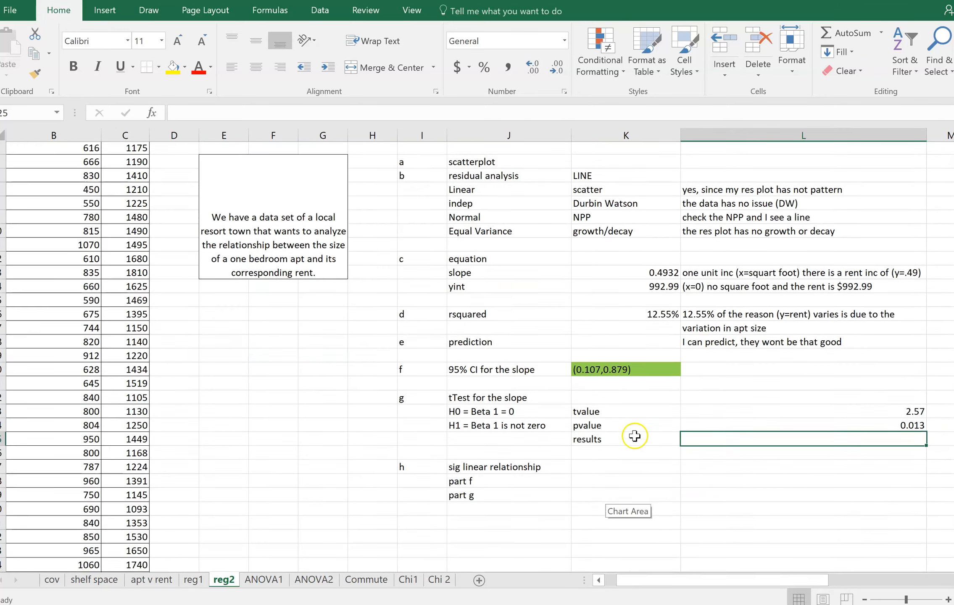
scroll(635, 436, "up", 1)
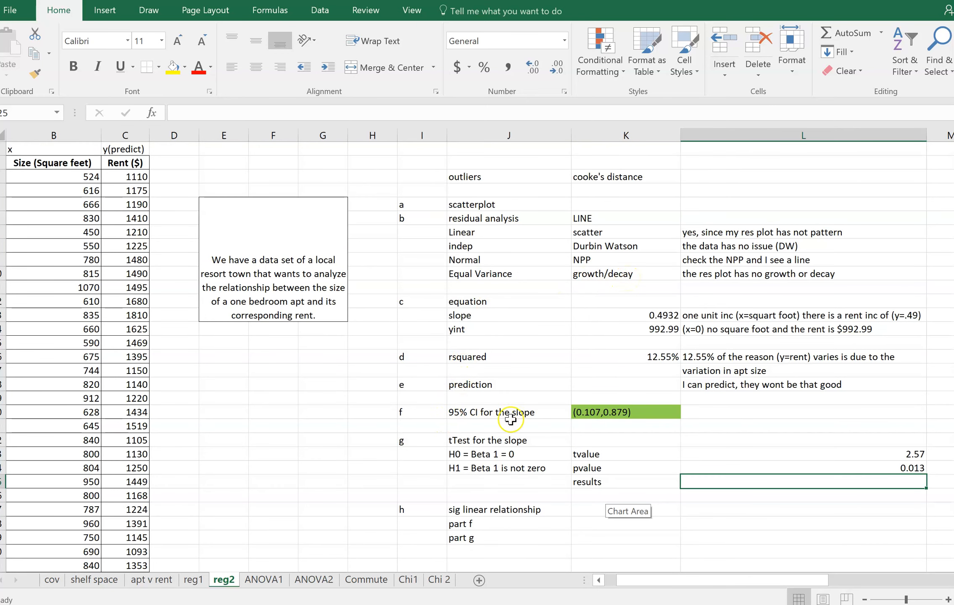
left_click(706, 412)
type("9")
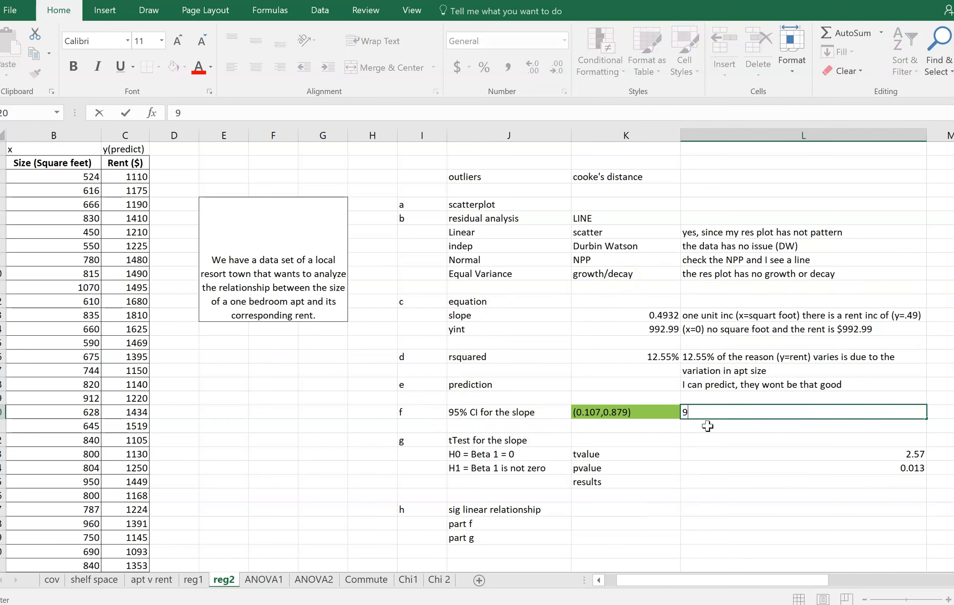
type("5% confidence that ")
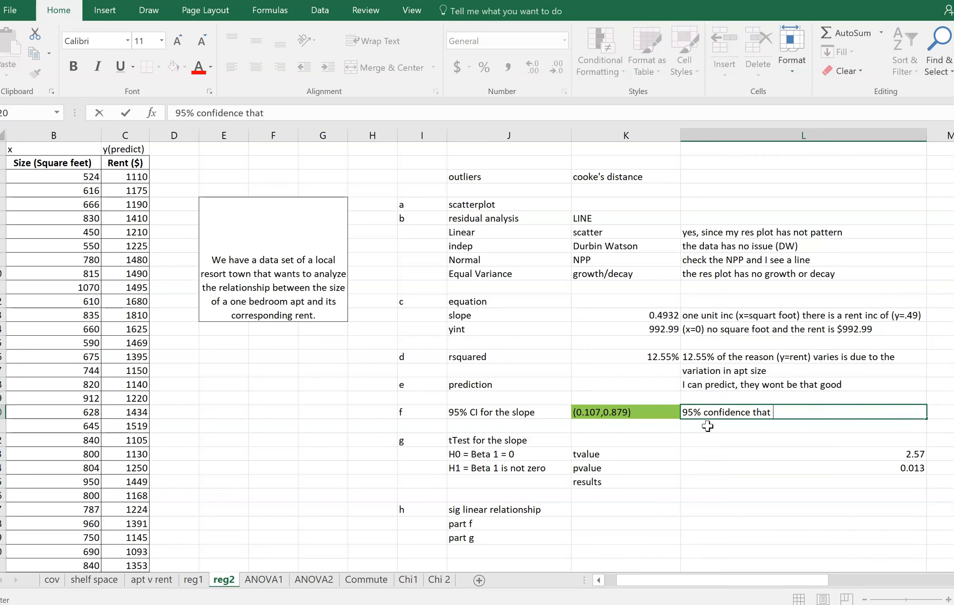
type("true slope is ")
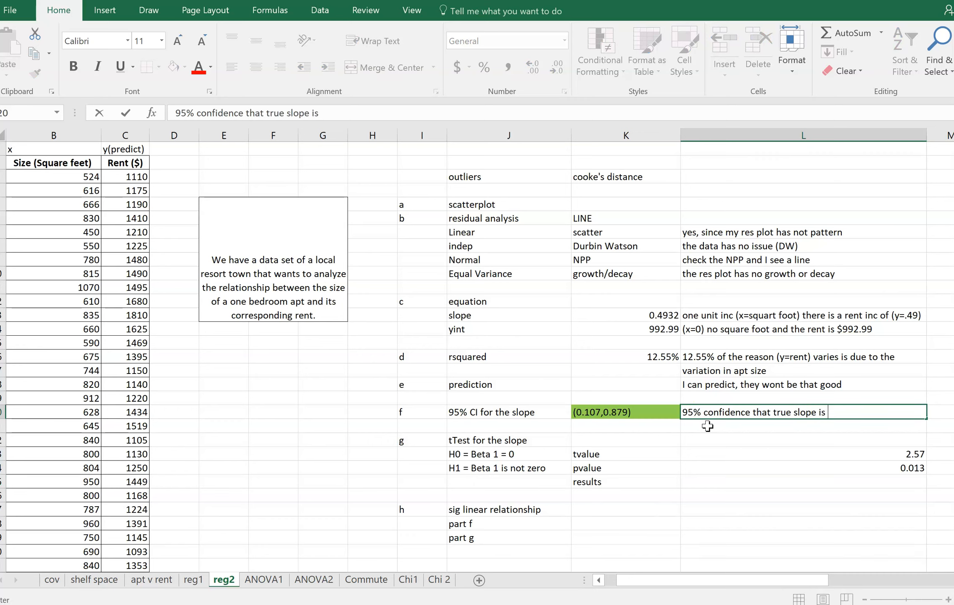
type("between those ")
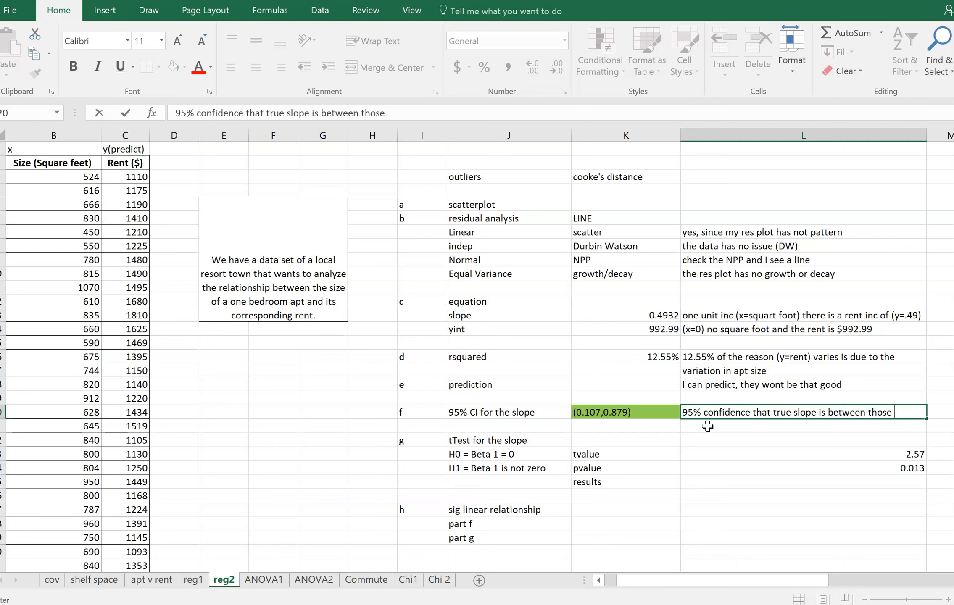
type("values")
key("Return")
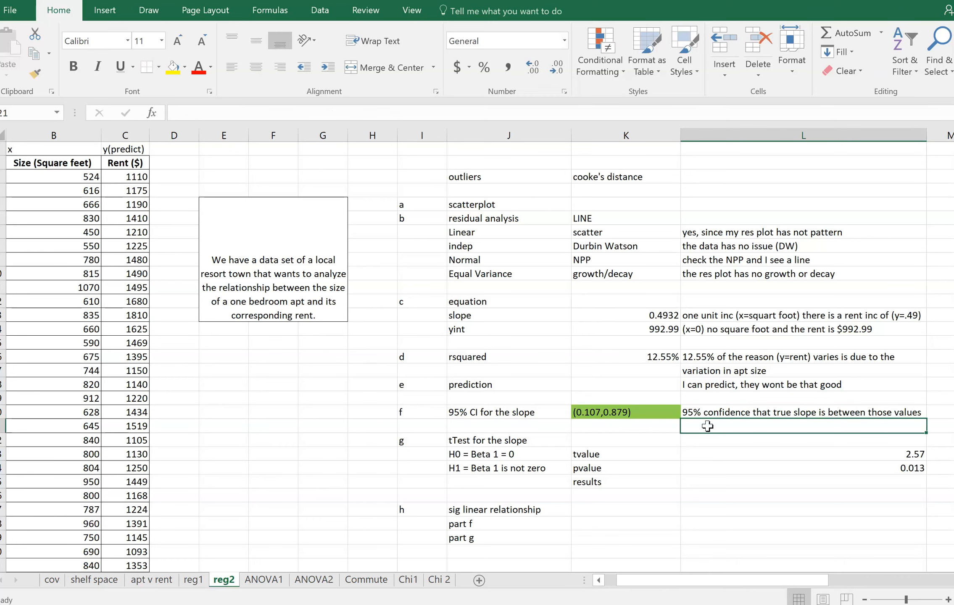
left_click(632, 316)
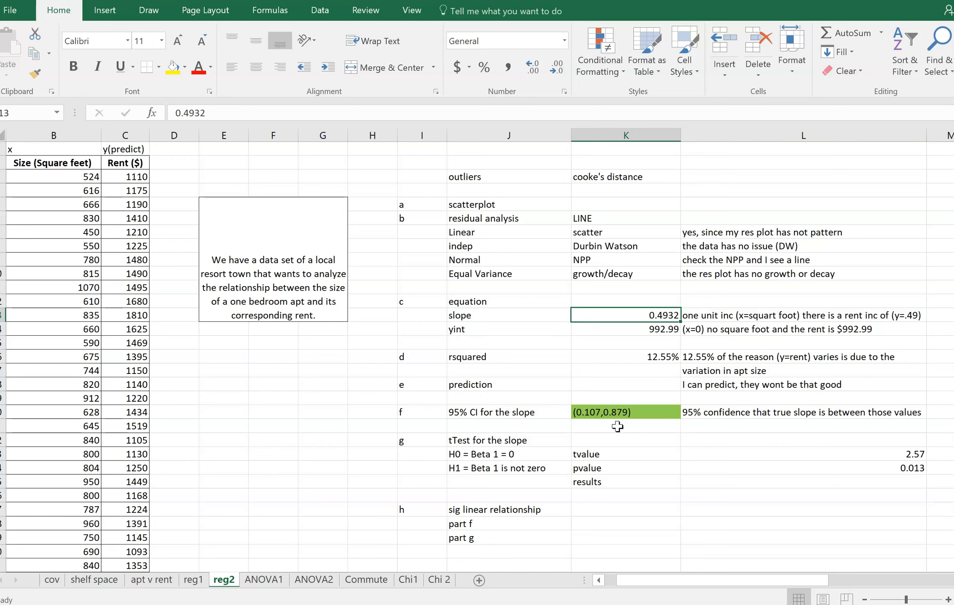
left_click(637, 313)
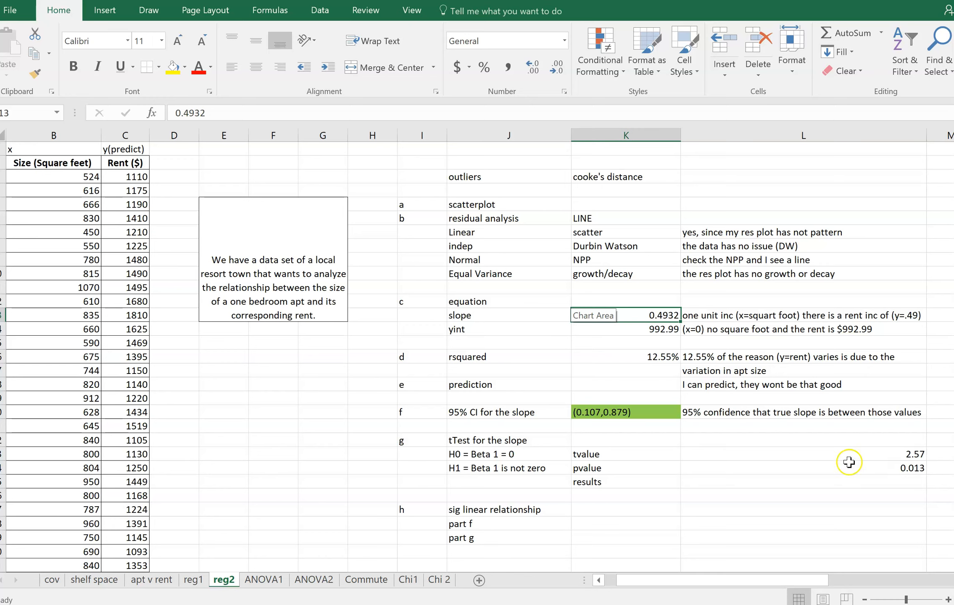
Enter "if alpha is 5% then we would reject H)" in column L on the results row and "because pvalue is under alpha" in the cell below.
left_click(865, 464)
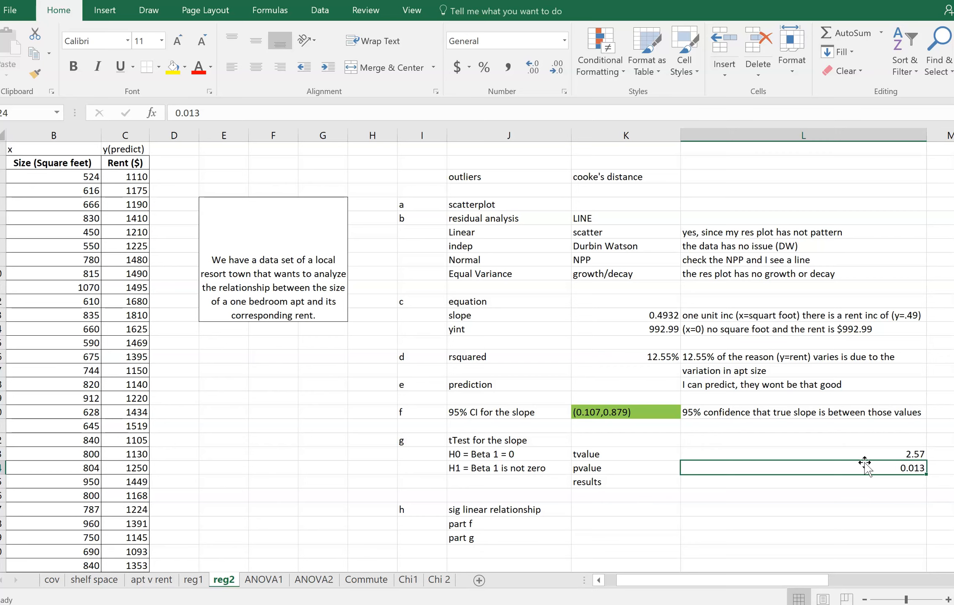
key("Down")
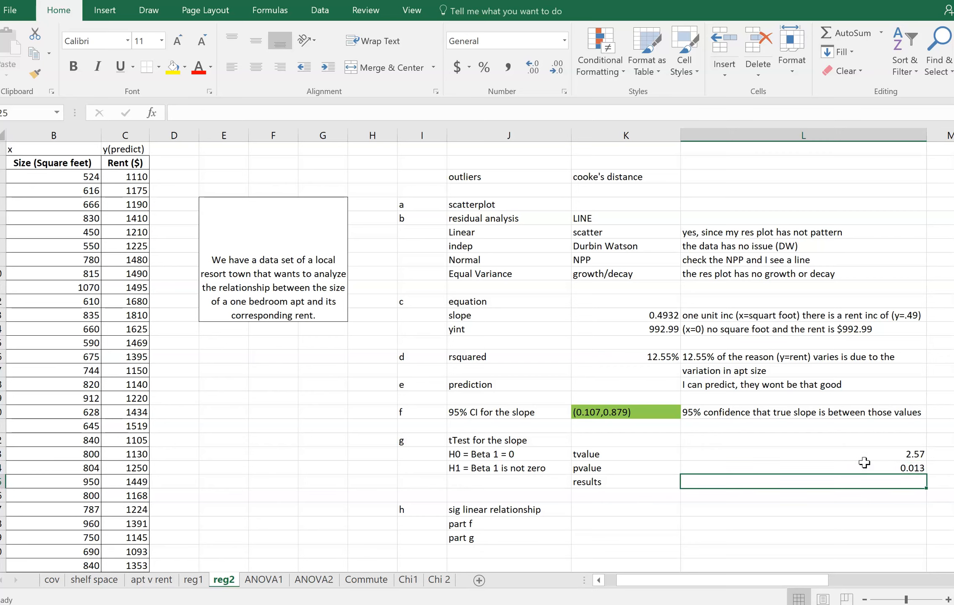
type("if alpha ")
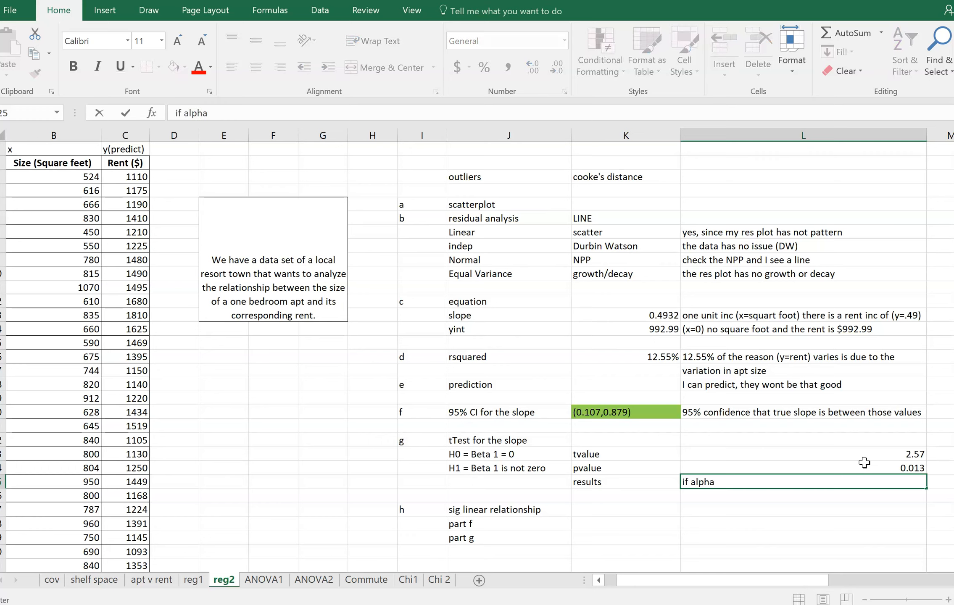
type("is 5% then we would reject H)")
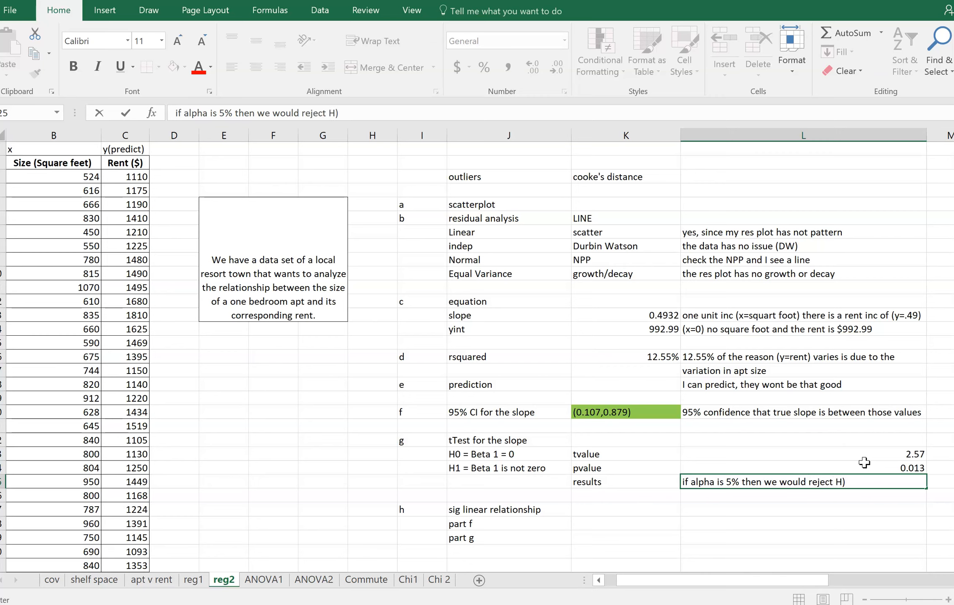
key("Return")
type("because pvalue is under")
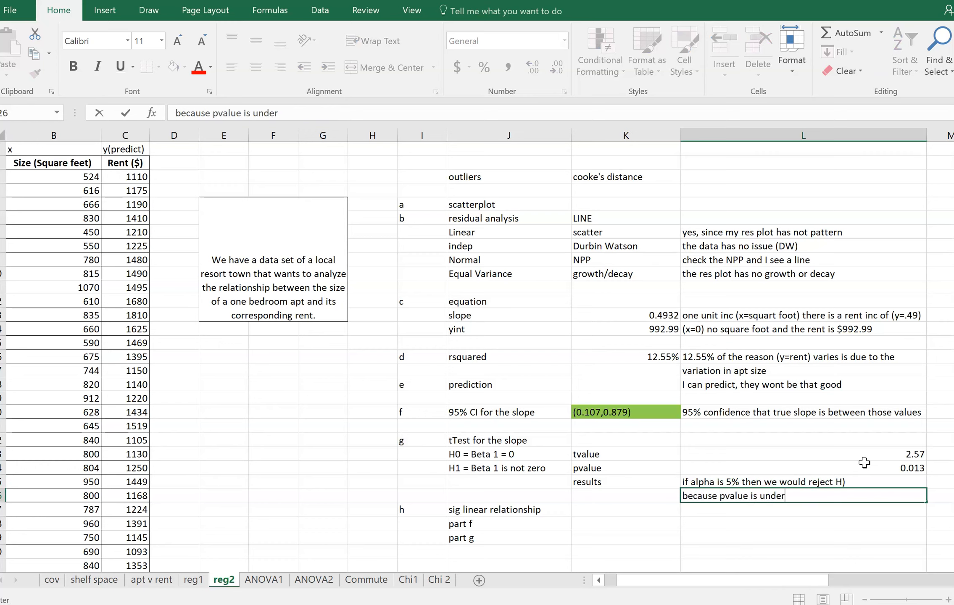
type(" alpha")
key("Return")
type("]")
key("Escape")
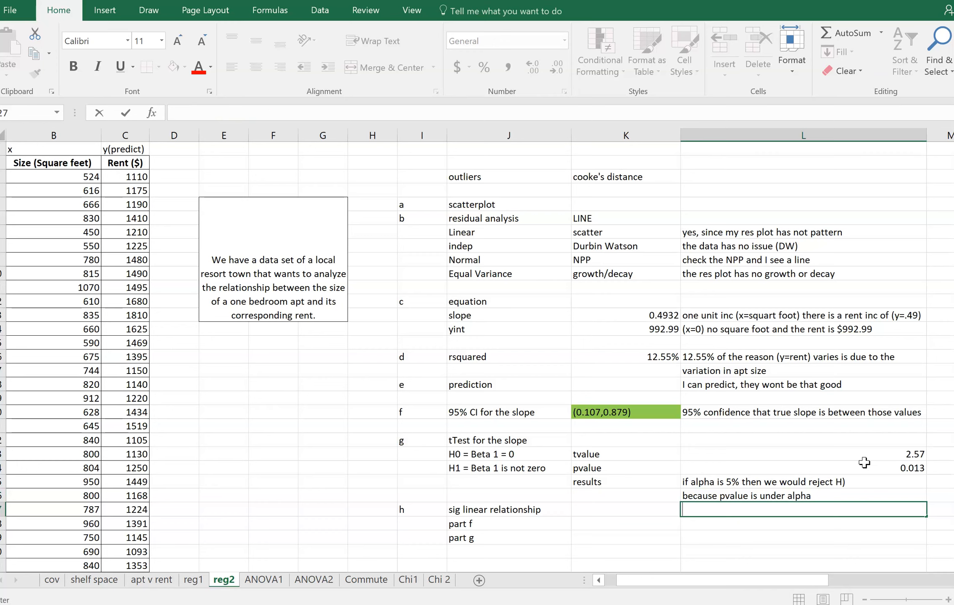
Correct the end of the results row's text in column L from "H)" to "H0".
left_click(839, 482)
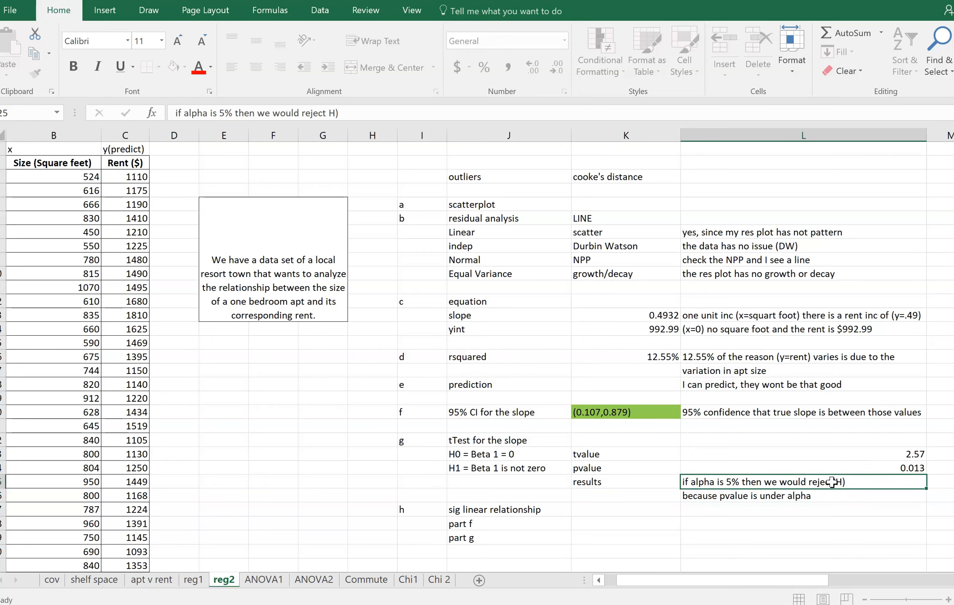
left_click(353, 113)
key("BackSpace")
type("0")
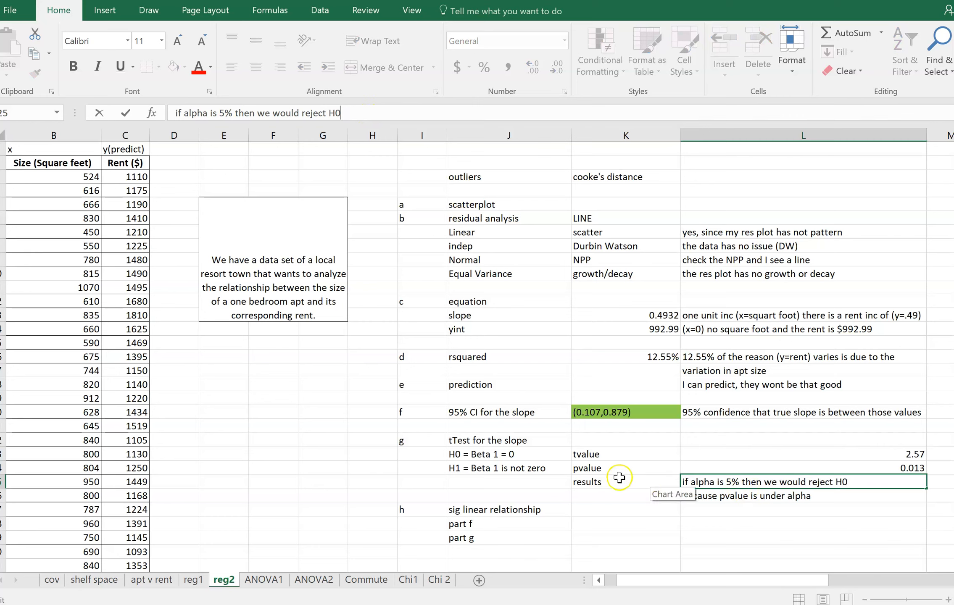
left_click(807, 496)
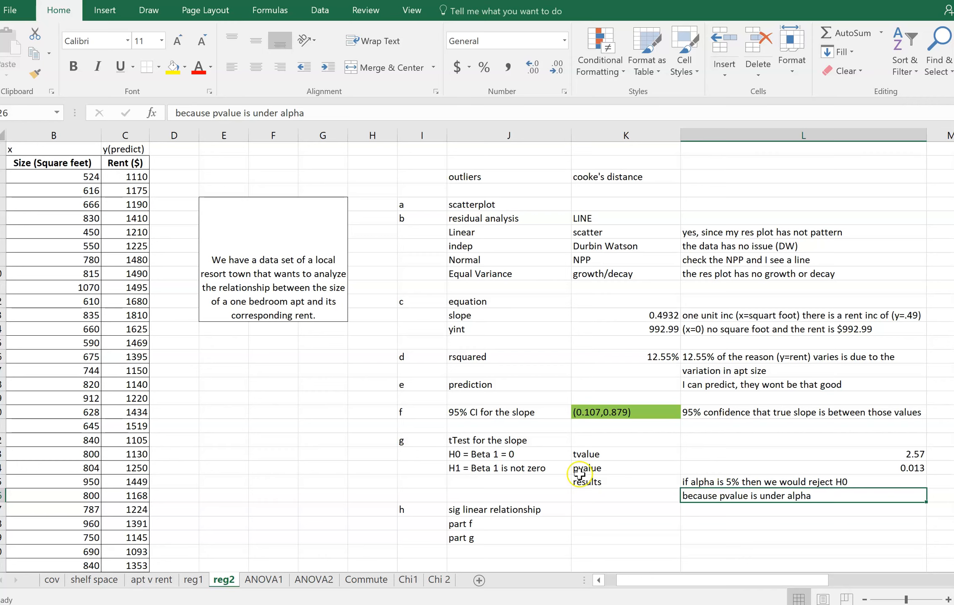
left_click(509, 455)
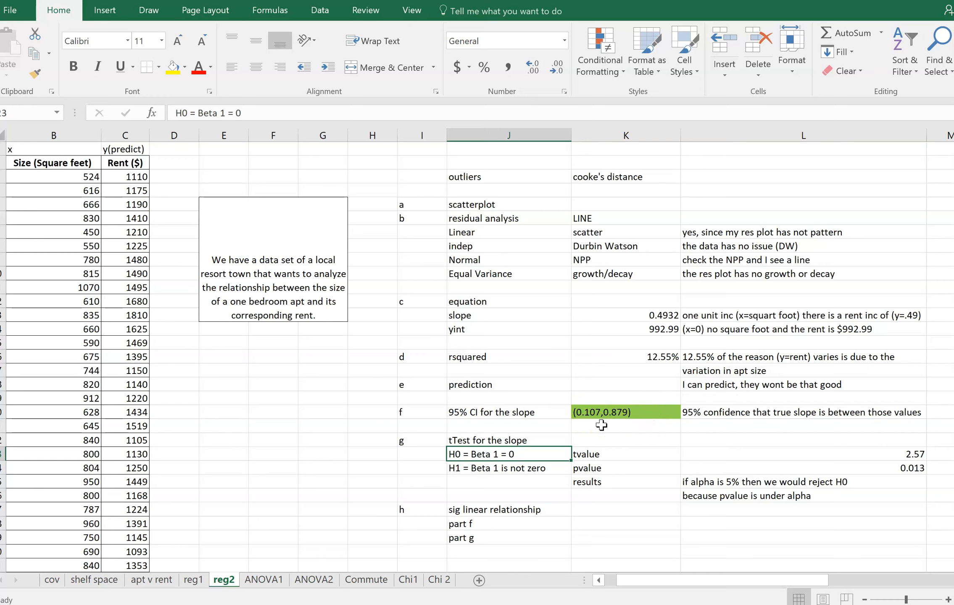
Enter "my CI does not contain 0" in column L on the part f row under the significant linear relationship section.
left_click(703, 523)
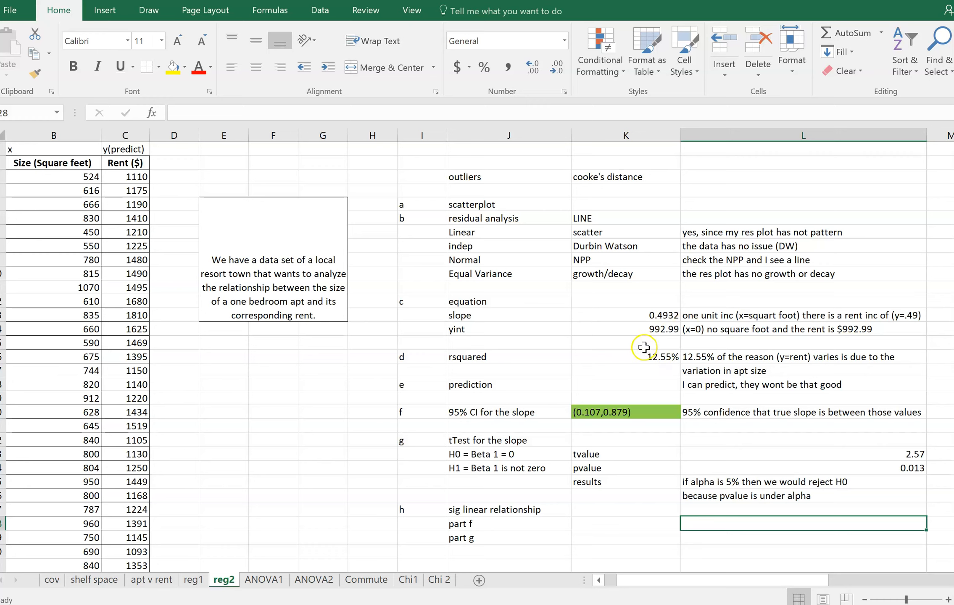
left_click(730, 541)
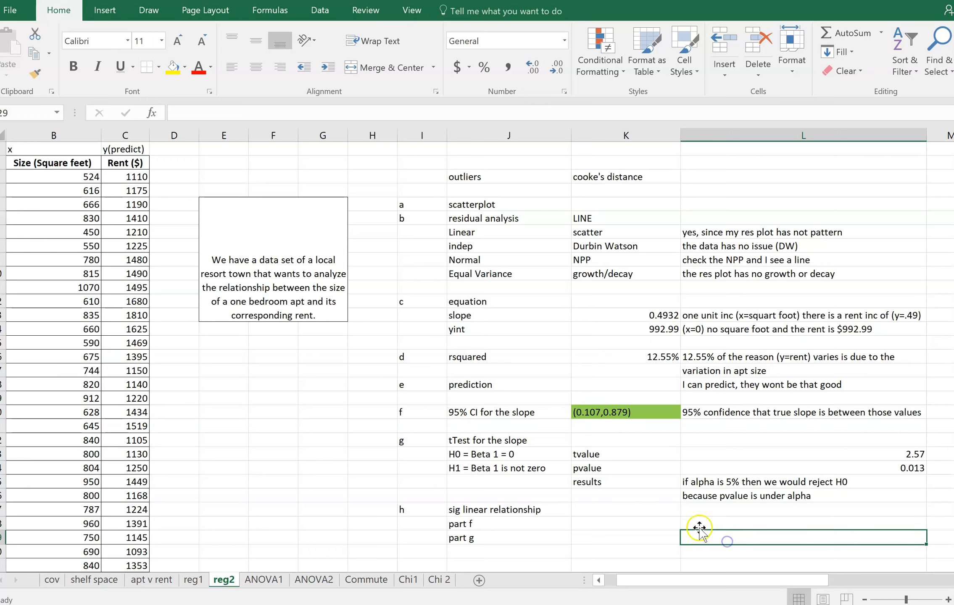
left_click(700, 521)
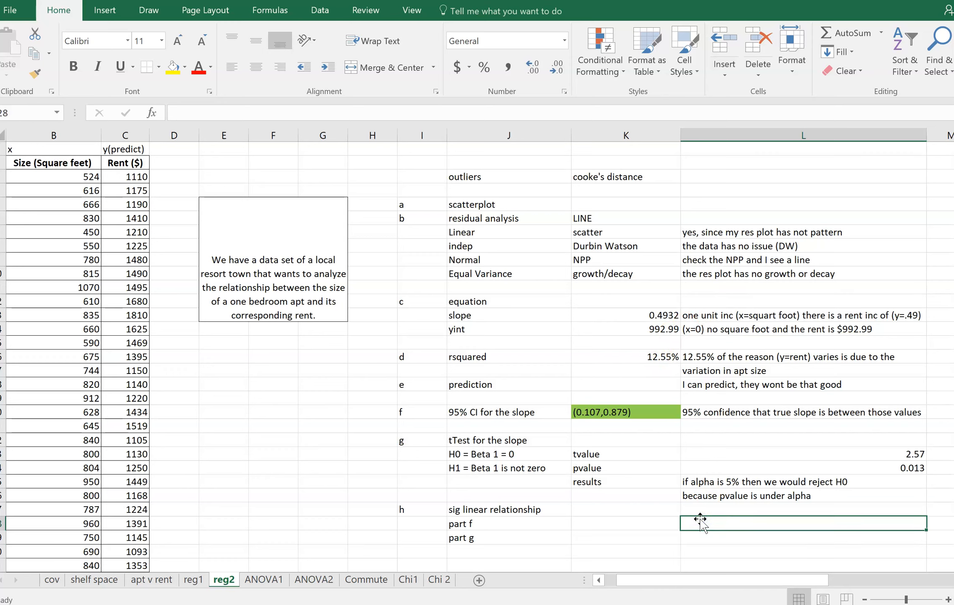
type("my CI does ")
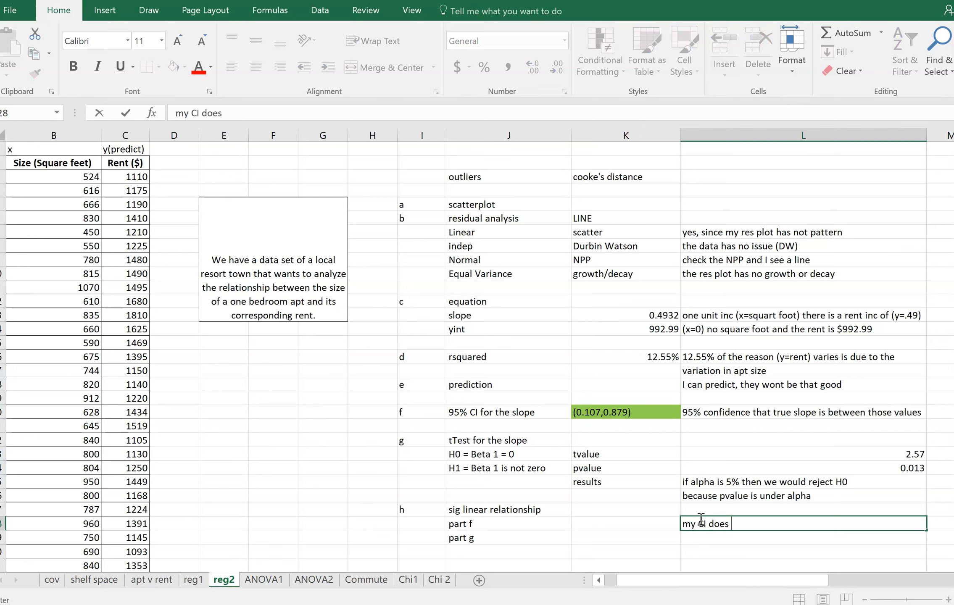
type("not contain 0")
key("Return")
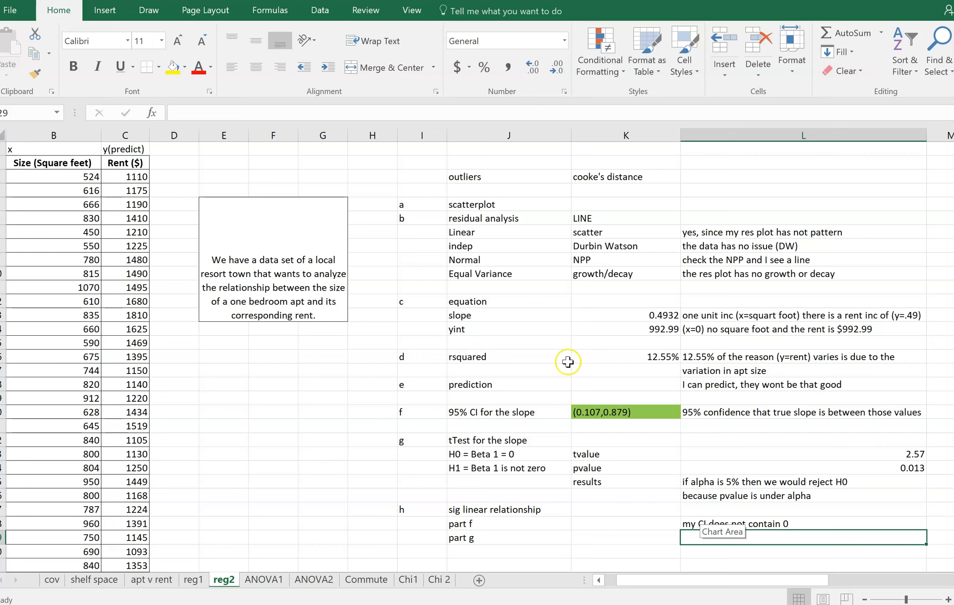
Enter "pvalue says I reject H0 and that means I have a nonzero slope" in column L on the part g row and autofit the column's width.
left_click(595, 412)
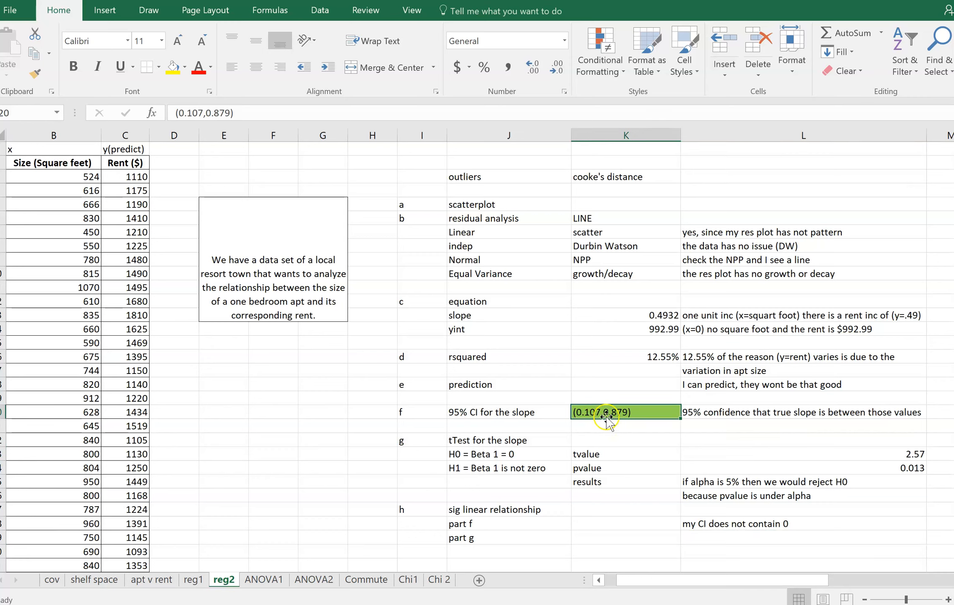
left_click(659, 312)
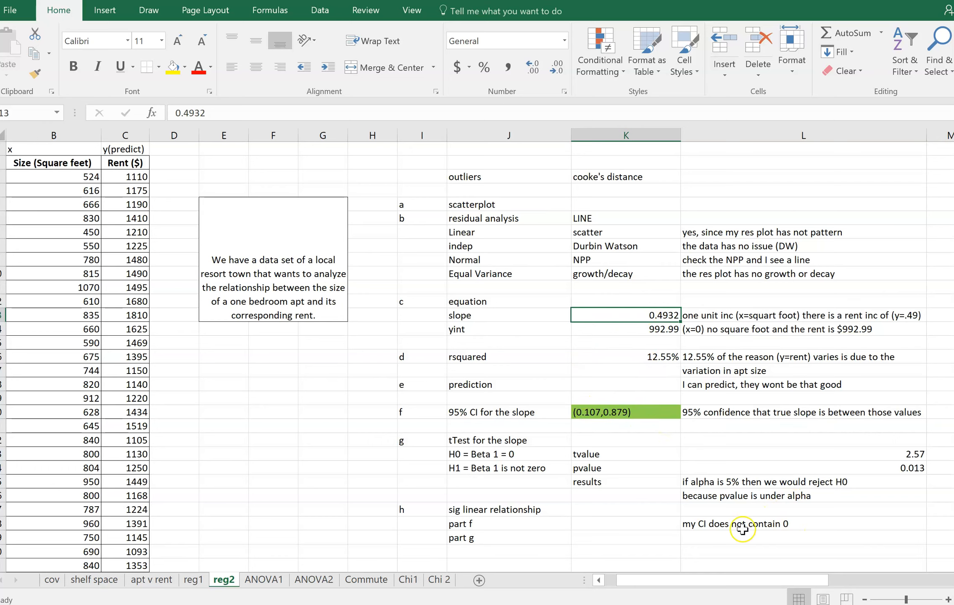
left_click(732, 537)
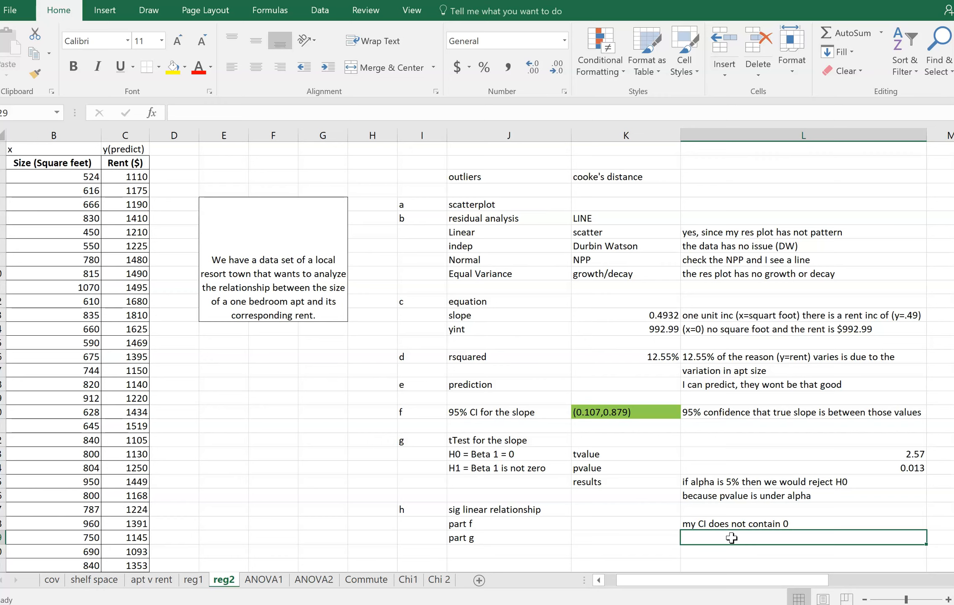
type("pvaluje")
key("BackSpace")
key("BackSpace")
type("e says I reject H0 and that means I have a")
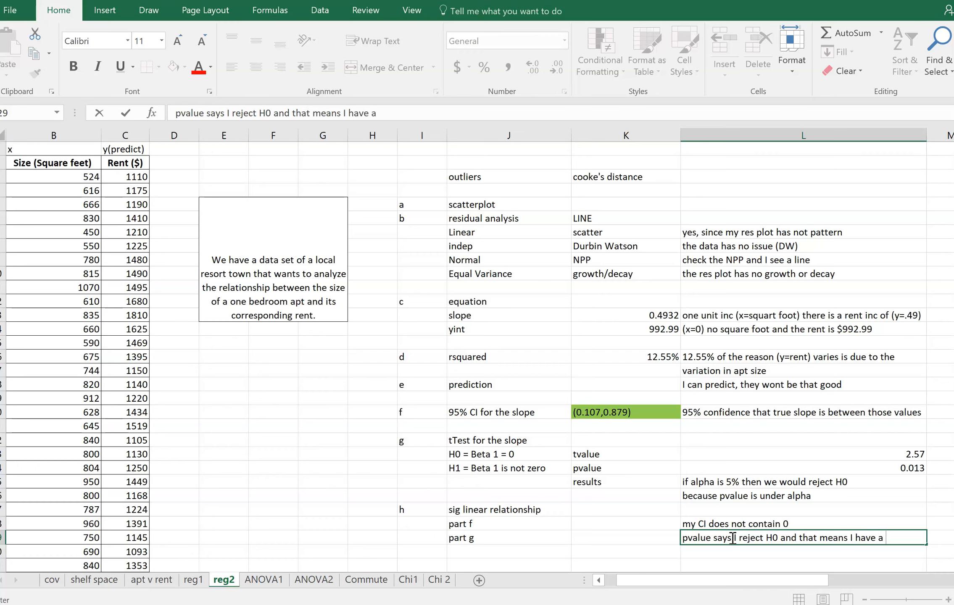
type(" nonzero slope")
key("Return")
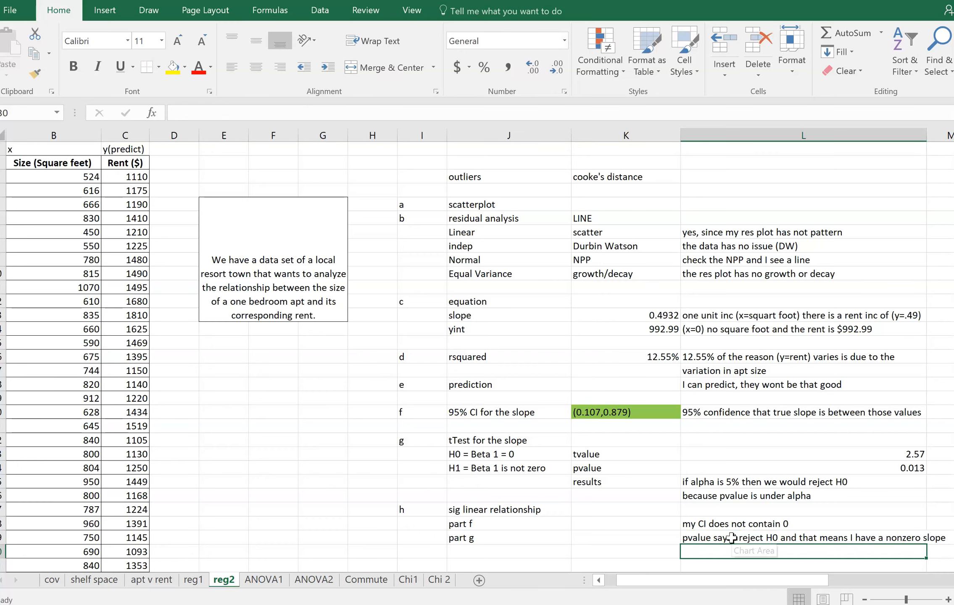
double_click(927, 135)
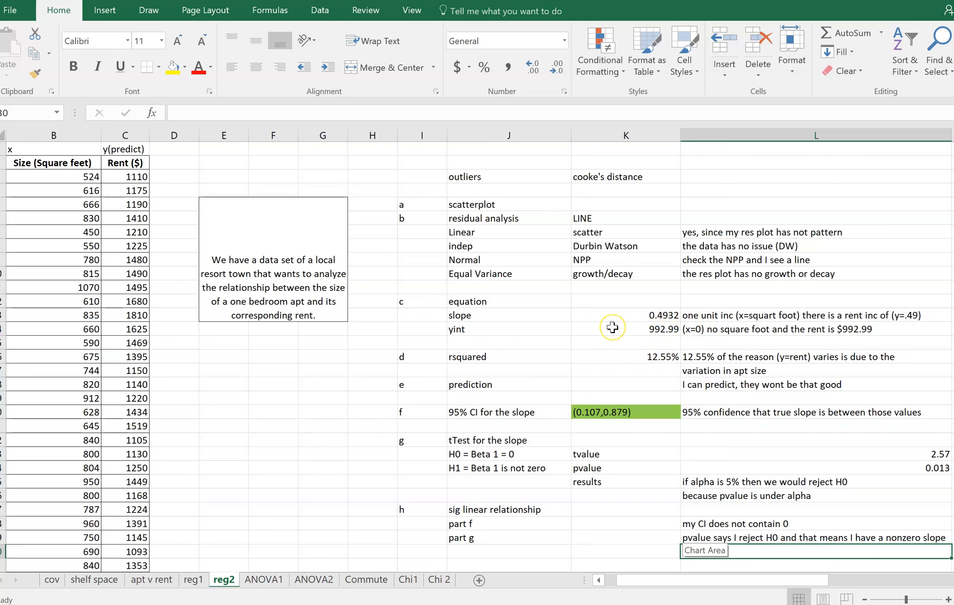
left_click(619, 352)
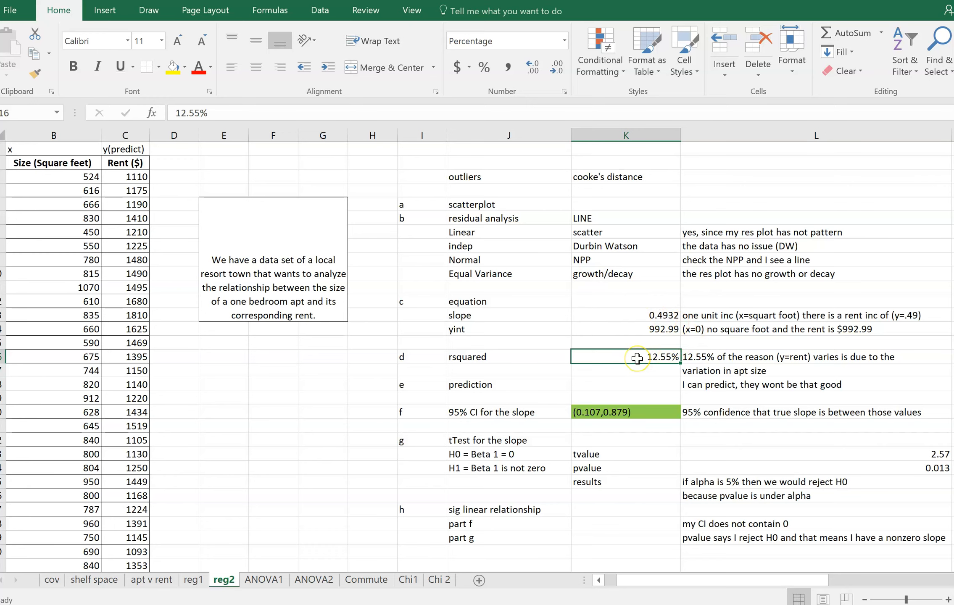
left_click_drag(769, 579, 904, 592)
left_click_drag(743, 582, 669, 580)
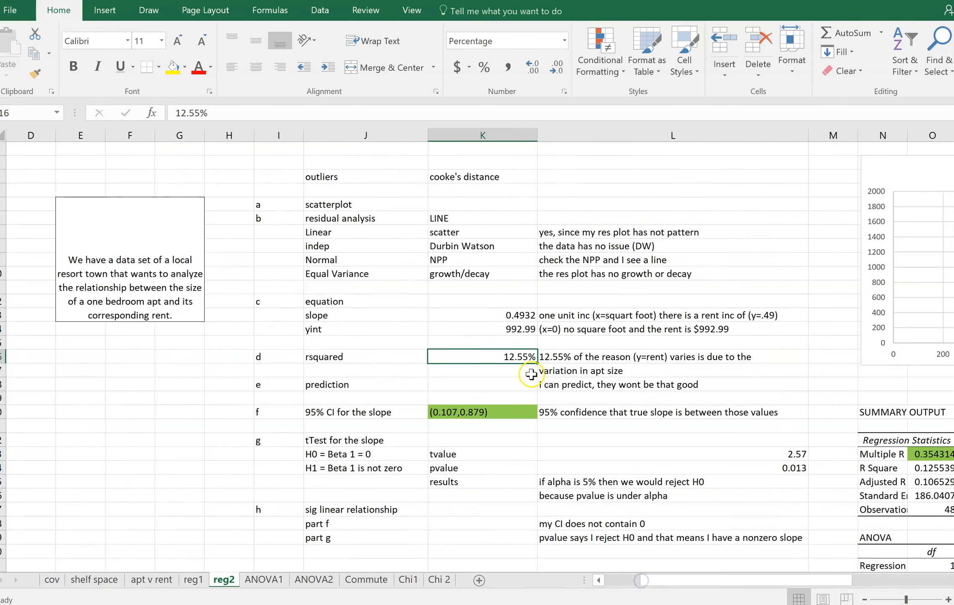